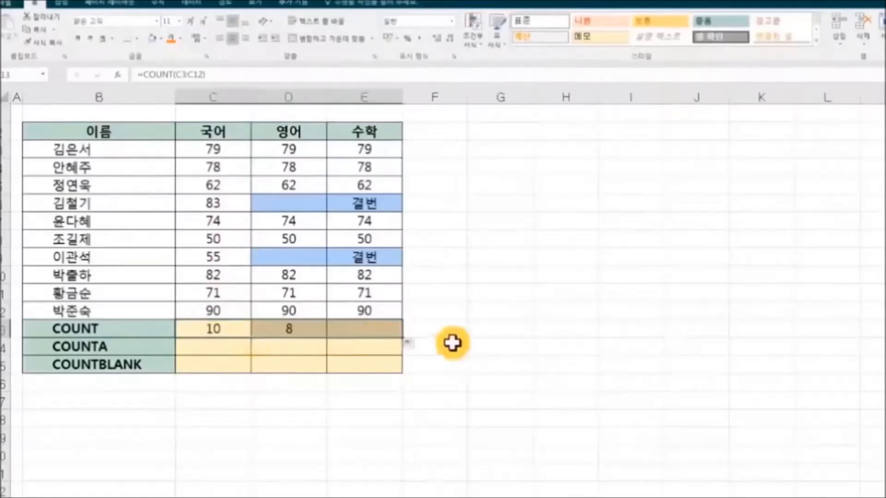
Compare the highlighted blank and 결번 cells with the COUNT results for 영어 and 수학
click(515, 351)
drag(291, 198, 378, 202)
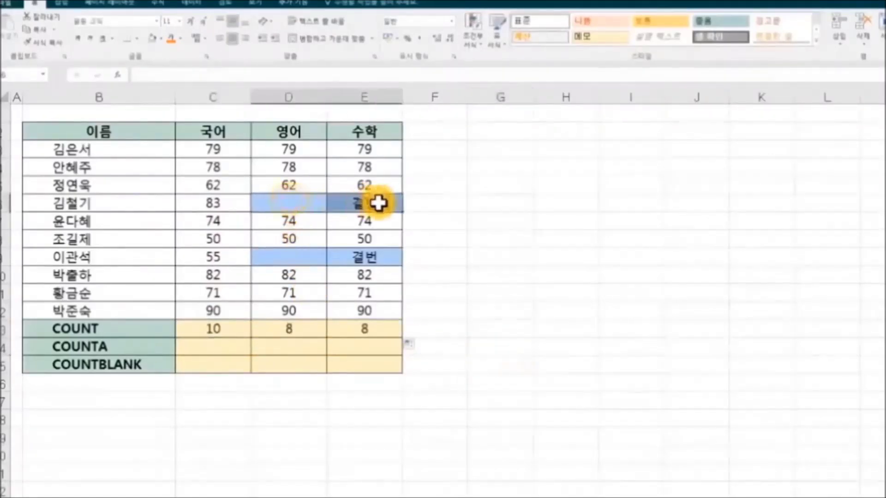
drag(293, 253, 354, 263)
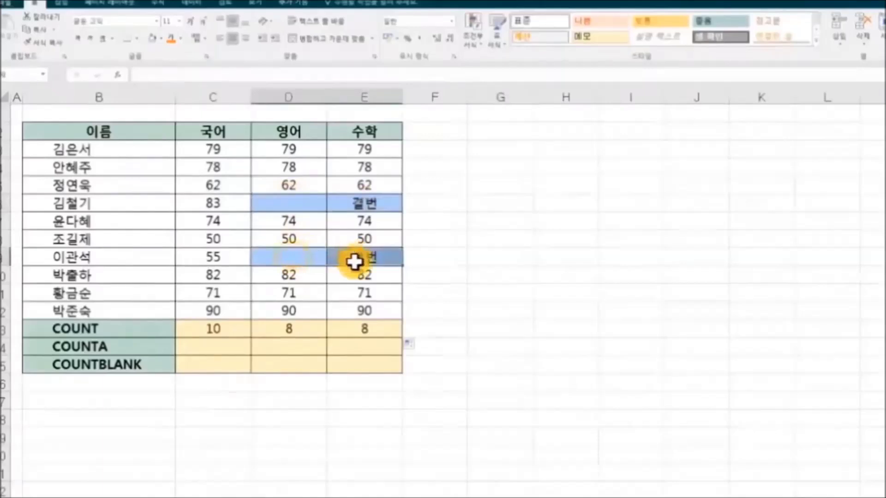
click(309, 328)
click(369, 330)
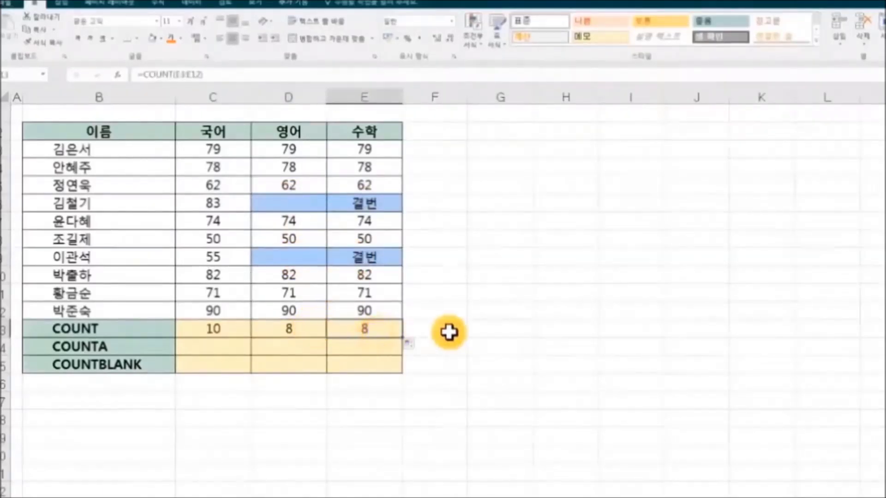
click(448, 333)
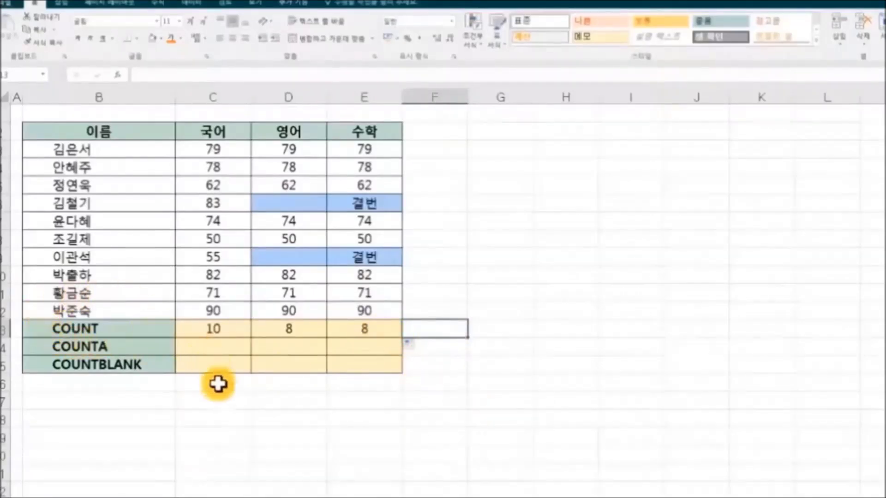
Insert a COUNTA function over C3:C12 in the COUNTA row under 국어 and fill it across to 수학
click(214, 348)
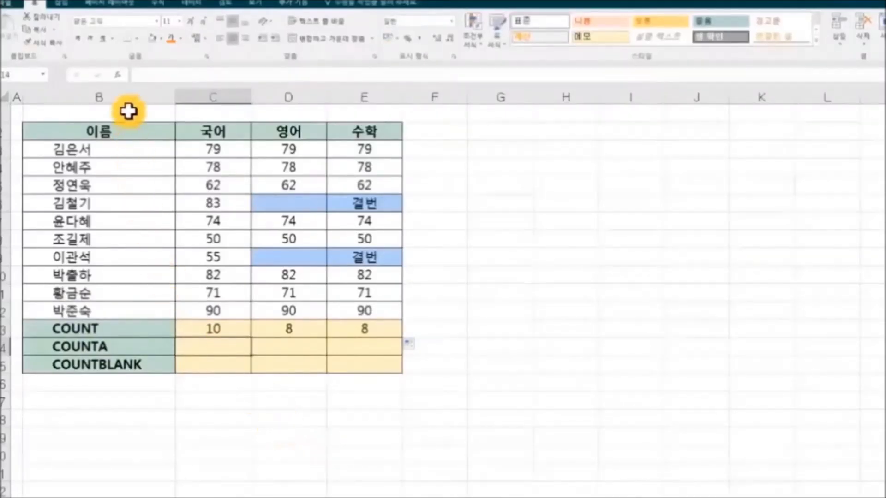
click(119, 77)
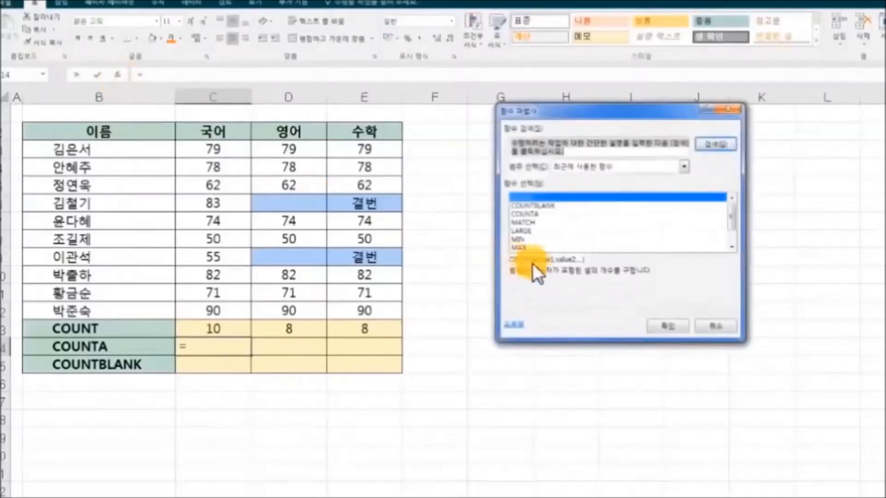
click(539, 215)
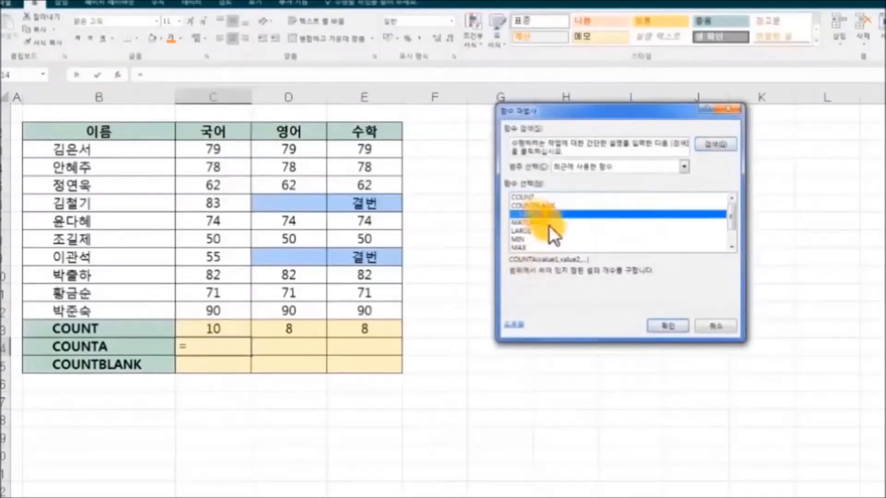
click(676, 328)
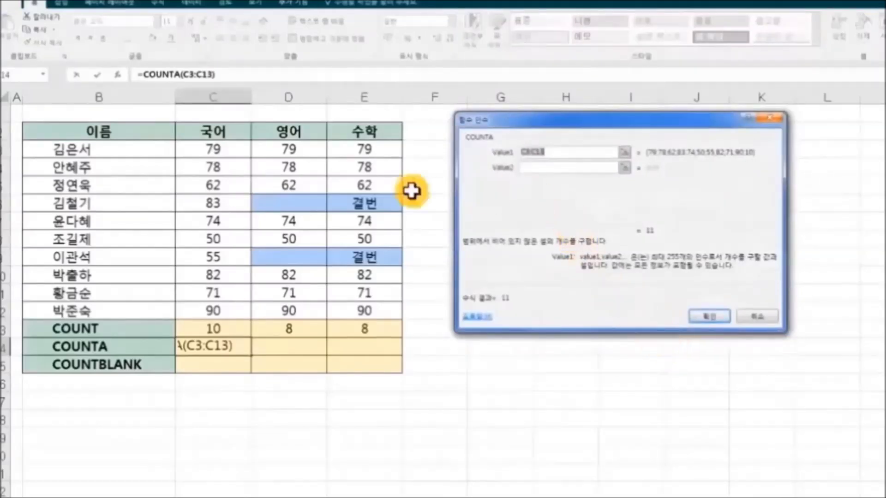
drag(233, 148, 238, 304)
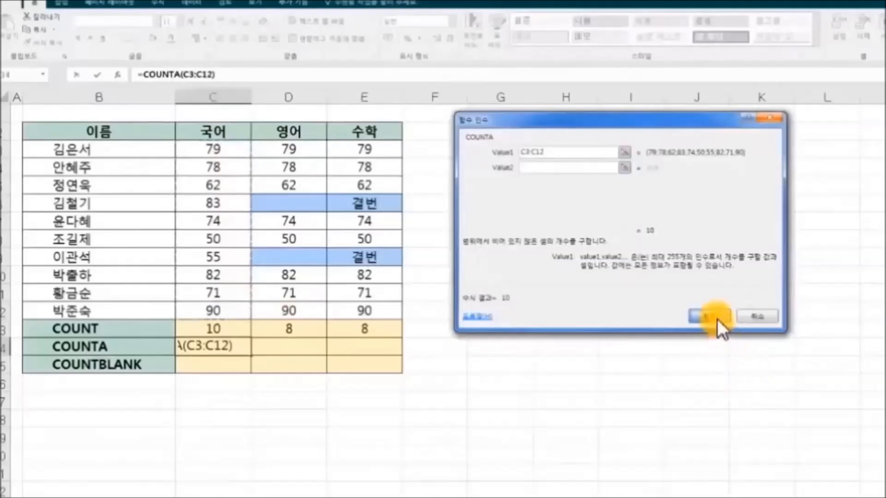
click(717, 320)
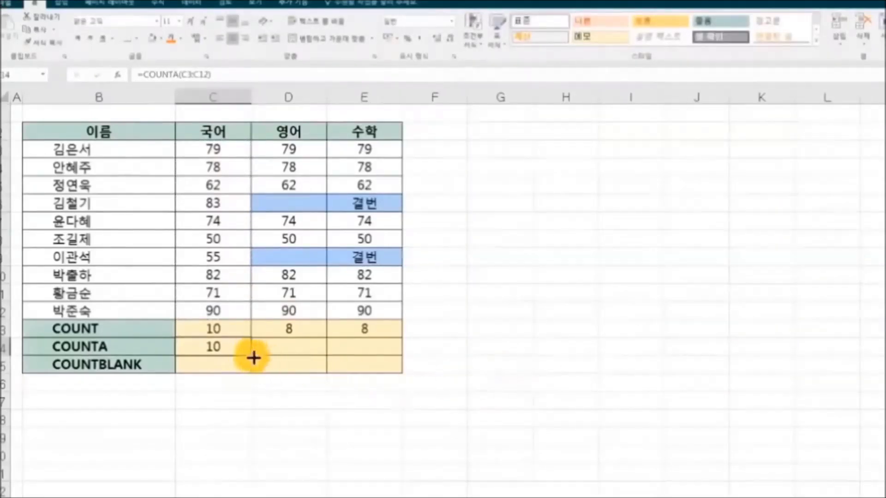
drag(253, 357, 383, 348)
click(509, 362)
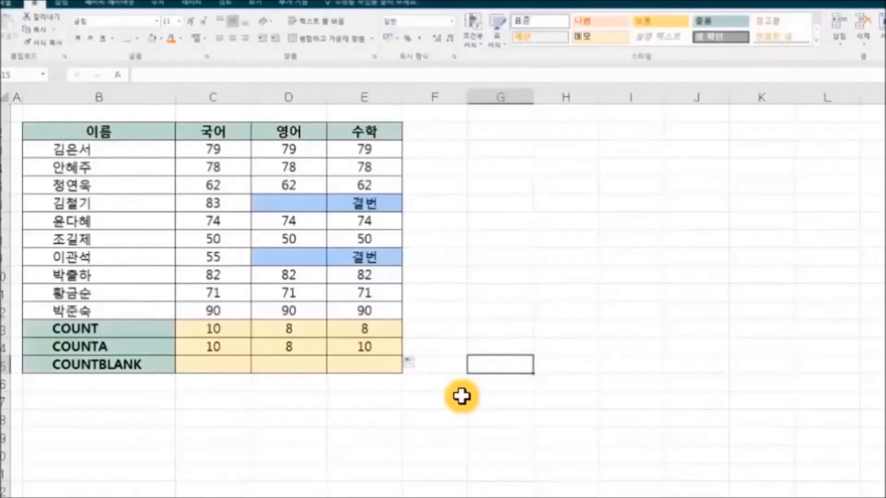
Check the blank 영어 cells and the 결번 text cells in 수학 against the COUNTA results
click(293, 257)
click(308, 204)
click(300, 258)
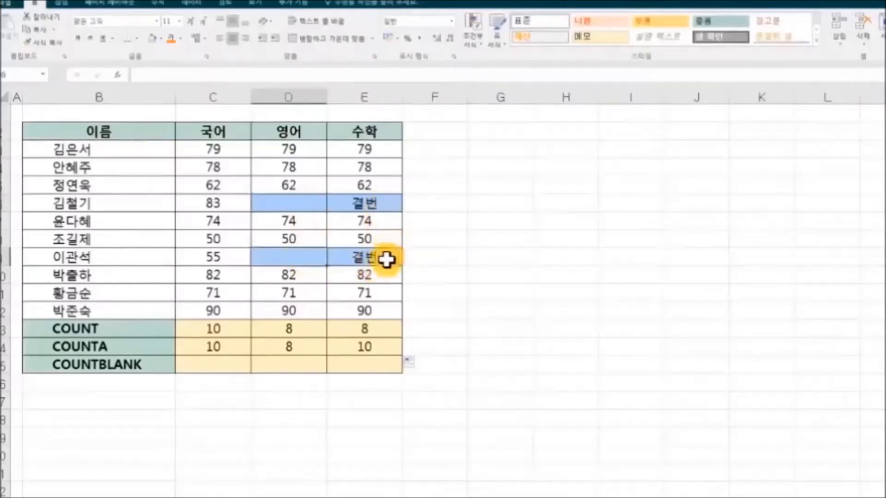
click(389, 259)
click(375, 349)
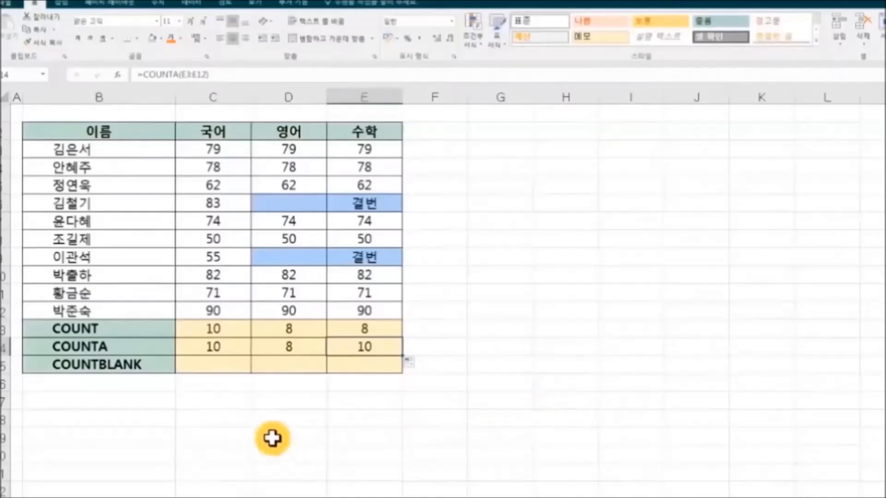
Insert a COUNTBLANK function over C3:C12 in the COUNTBLANK row under 국어 and fill it across to 수학
click(217, 367)
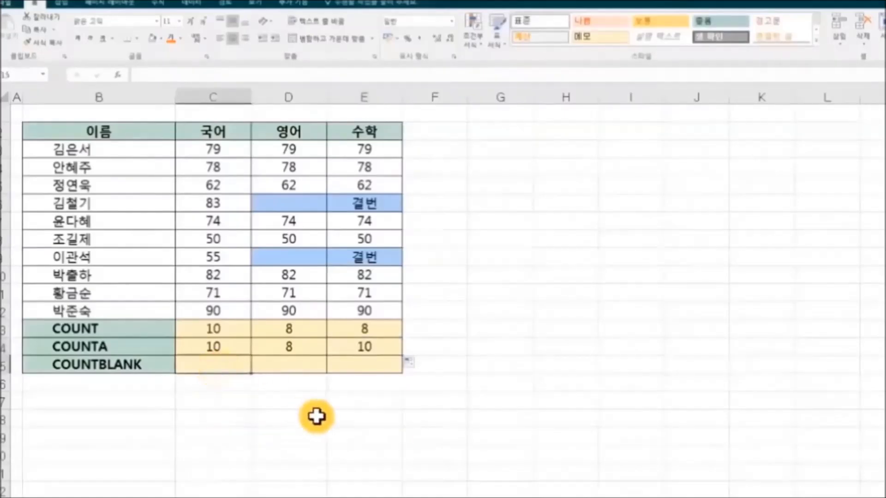
click(117, 75)
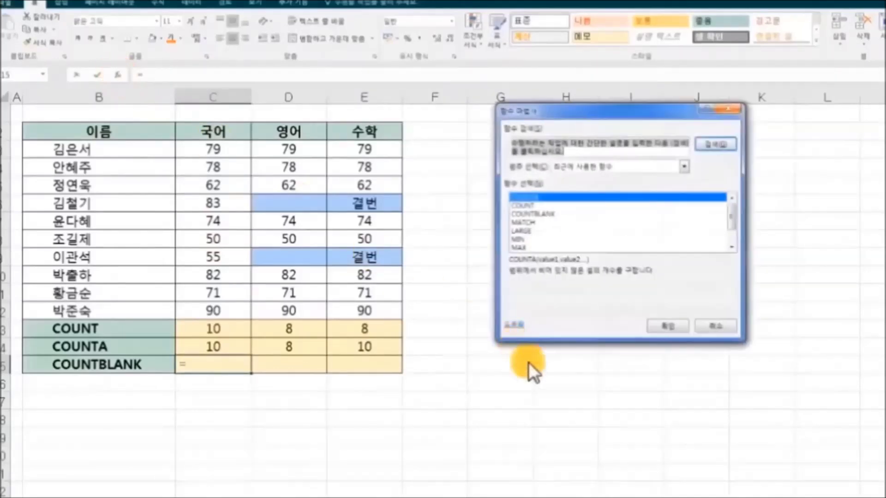
click(556, 215)
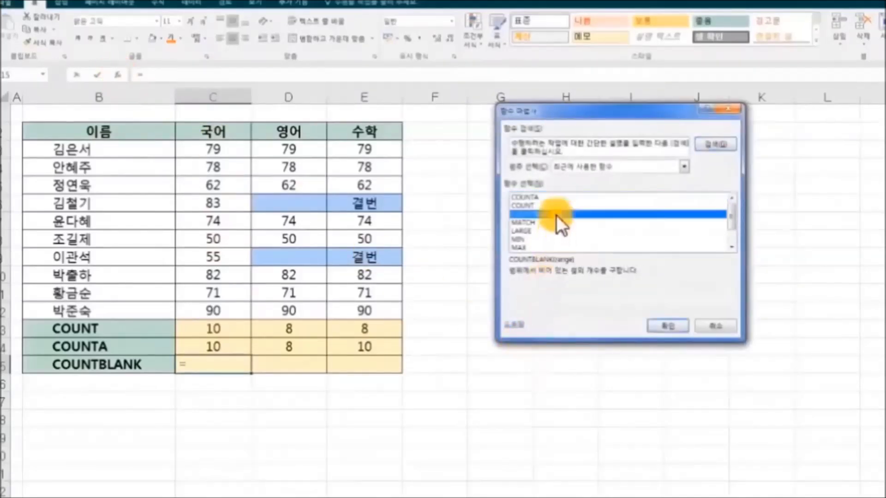
click(668, 325)
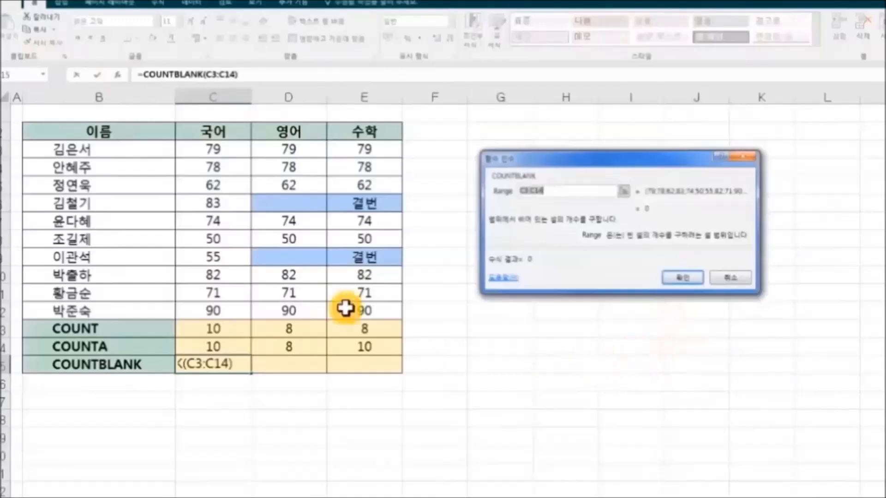
drag(198, 144, 222, 303)
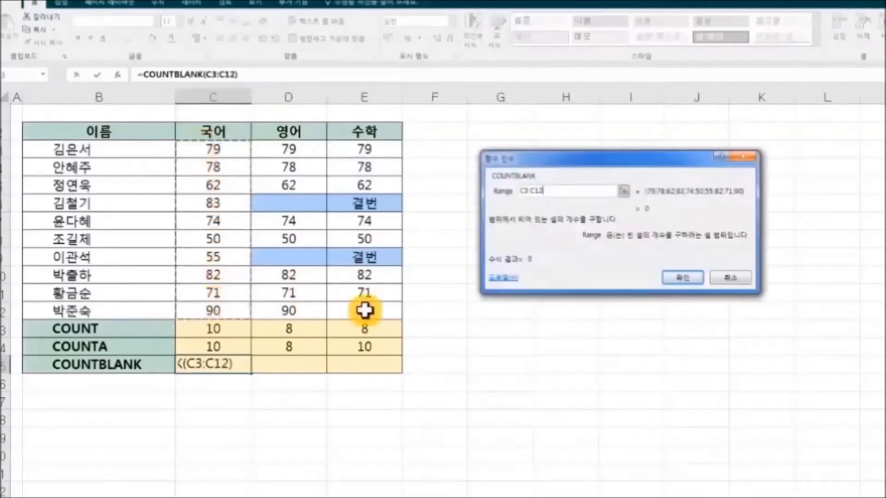
click(683, 277)
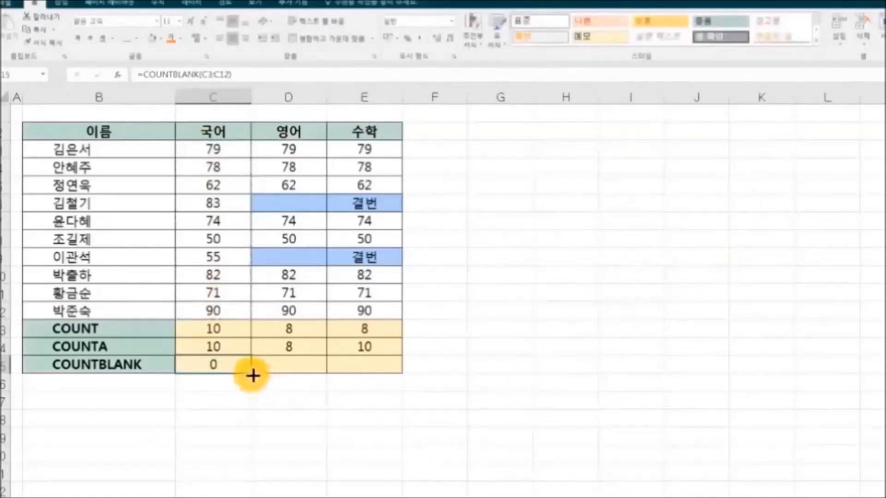
drag(252, 373, 377, 375)
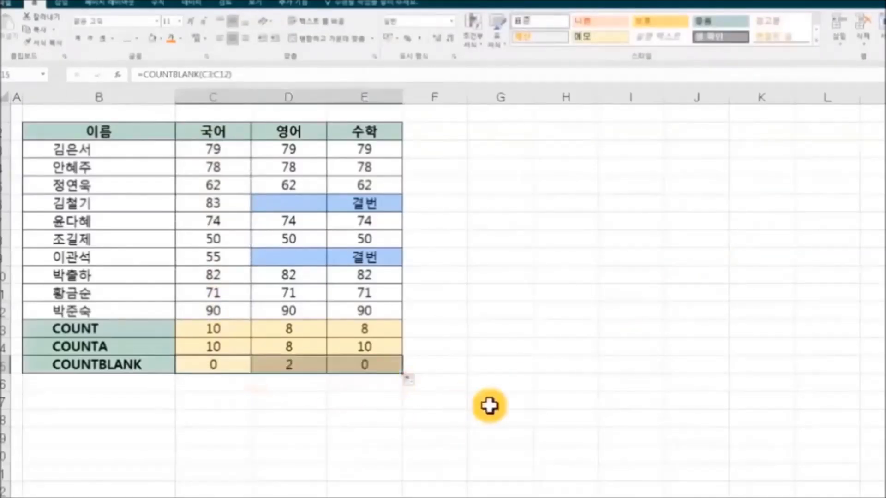
click(487, 412)
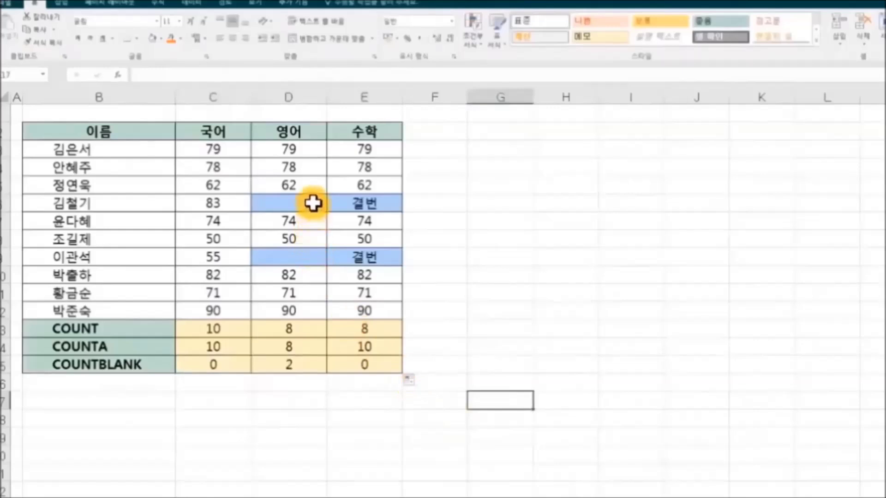
Check the COUNTBLANK results of all three subjects against the empty score cells
click(311, 203)
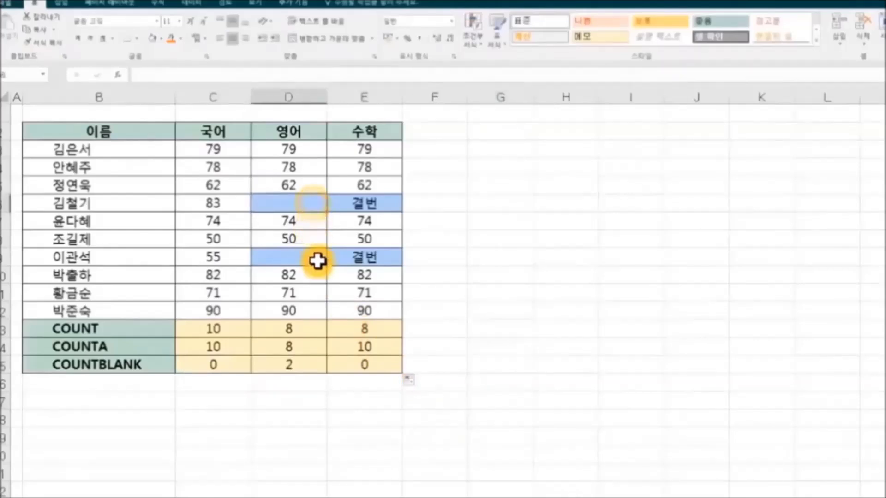
click(306, 367)
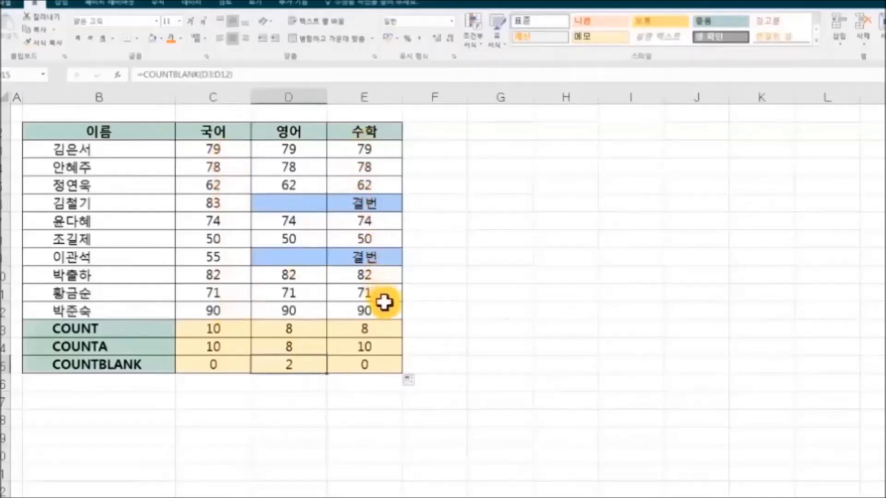
click(379, 368)
click(233, 366)
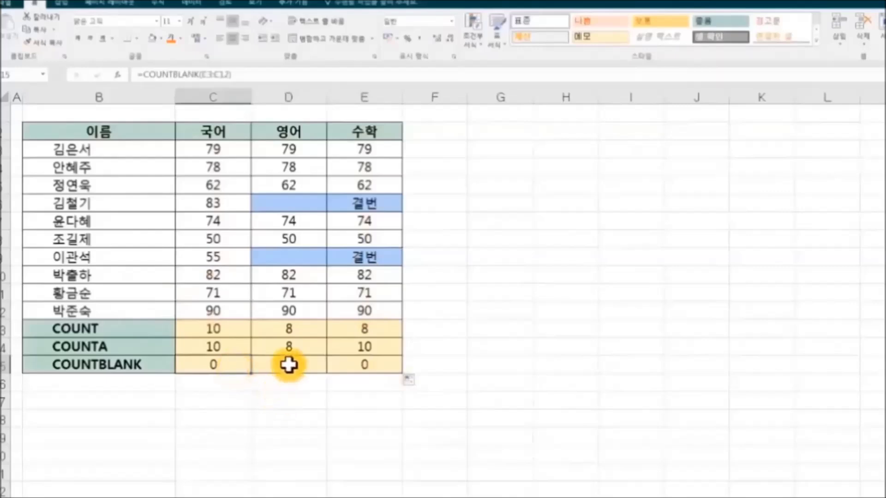
click(303, 370)
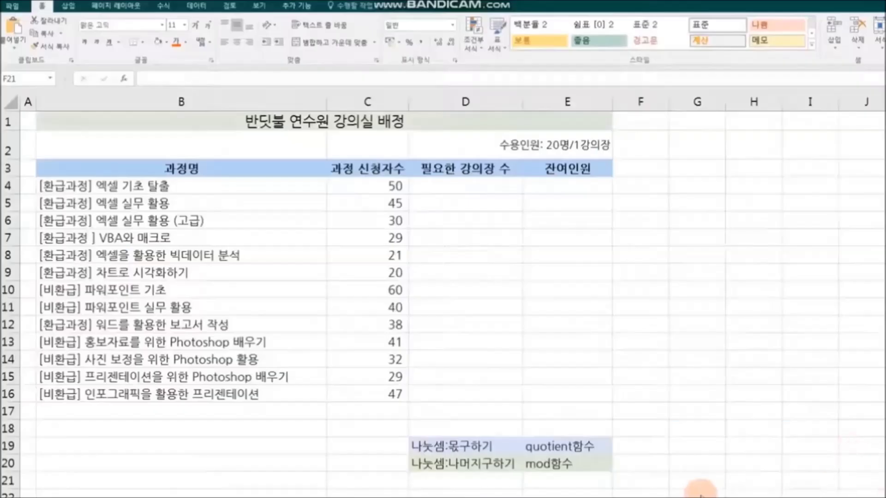
Review the notes in D19:E20 on the quotient and mod functions for division
click(427, 450)
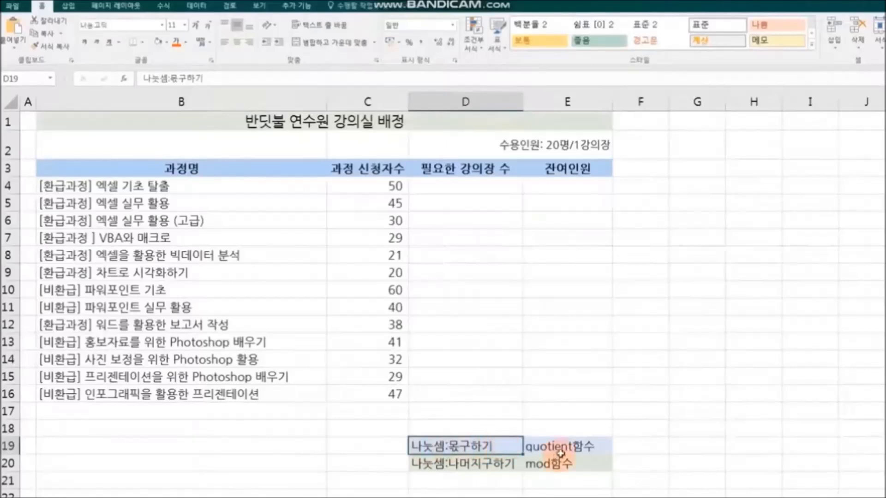
click(561, 453)
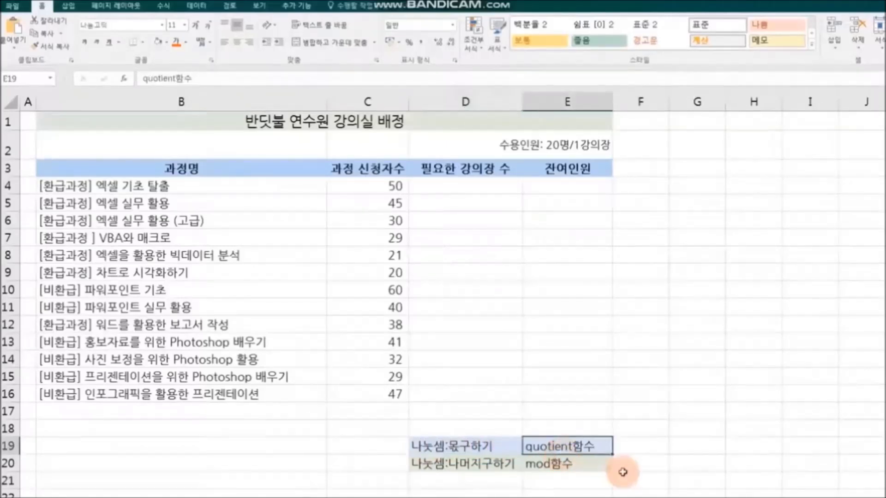
click(474, 470)
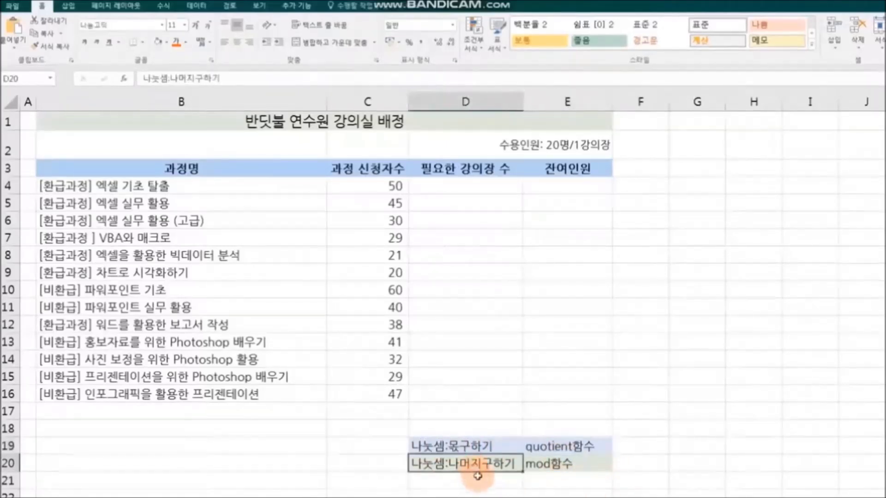
click(577, 467)
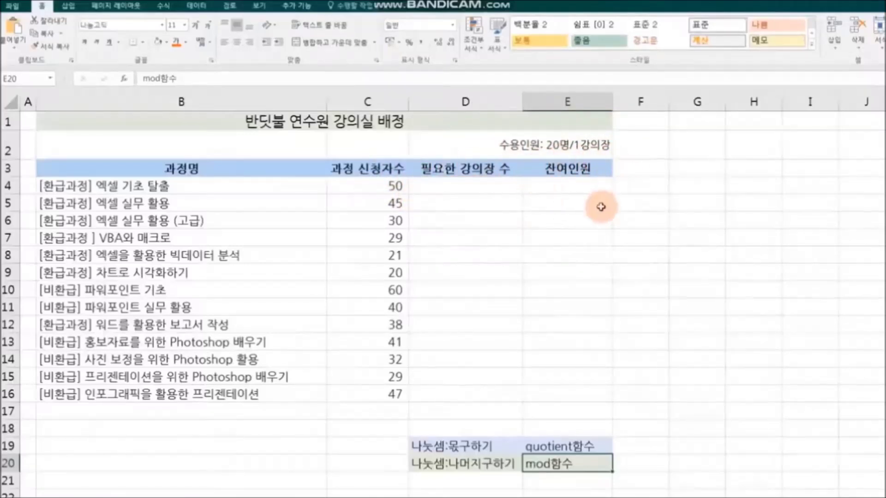
Insert a QUOTIENT function in D4 dividing C4 by 20 and fill it down the 필요한 강의장 수 column to D16
click(497, 191)
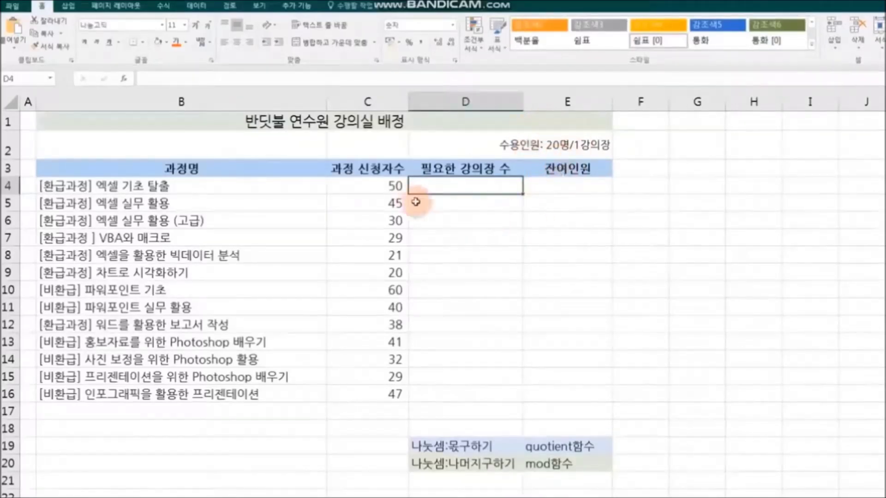
click(125, 82)
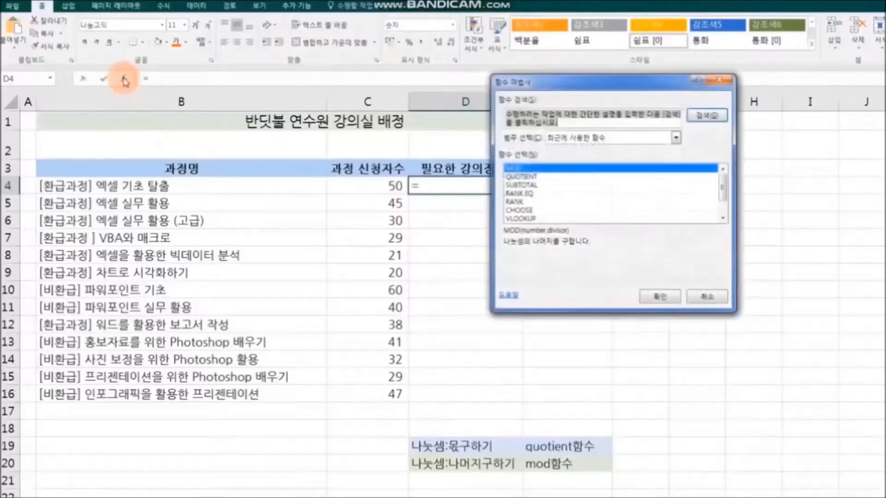
drag(592, 83, 705, 123)
click(686, 216)
click(779, 338)
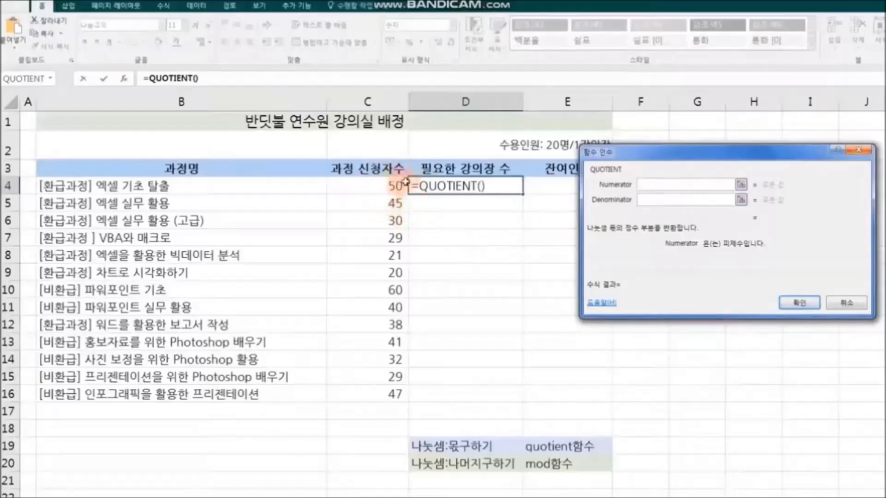
click(364, 187)
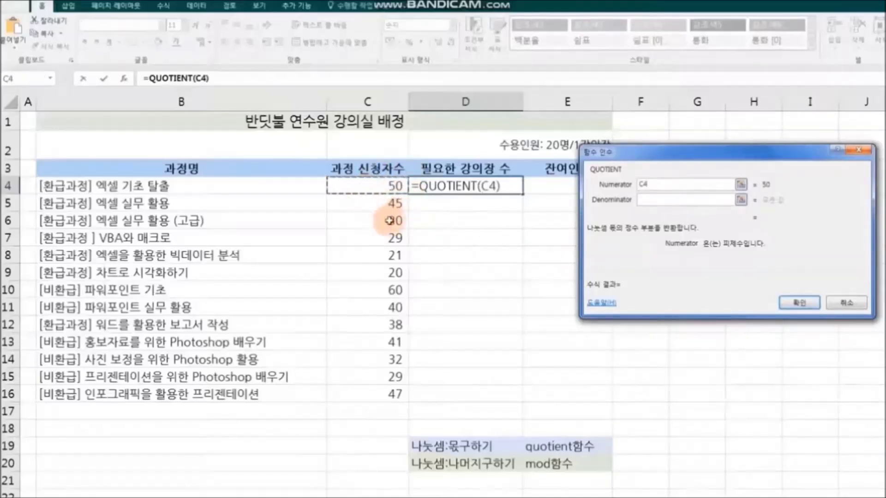
click(658, 201)
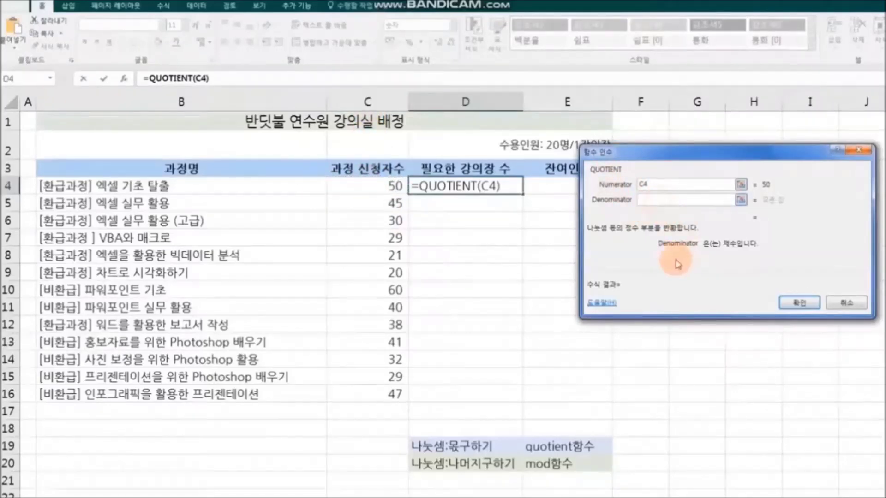
drag(652, 154, 650, 186)
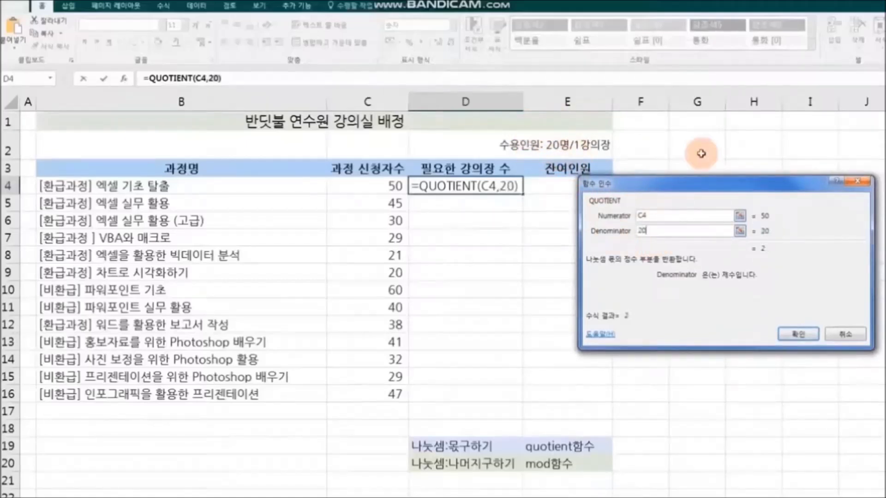
click(797, 334)
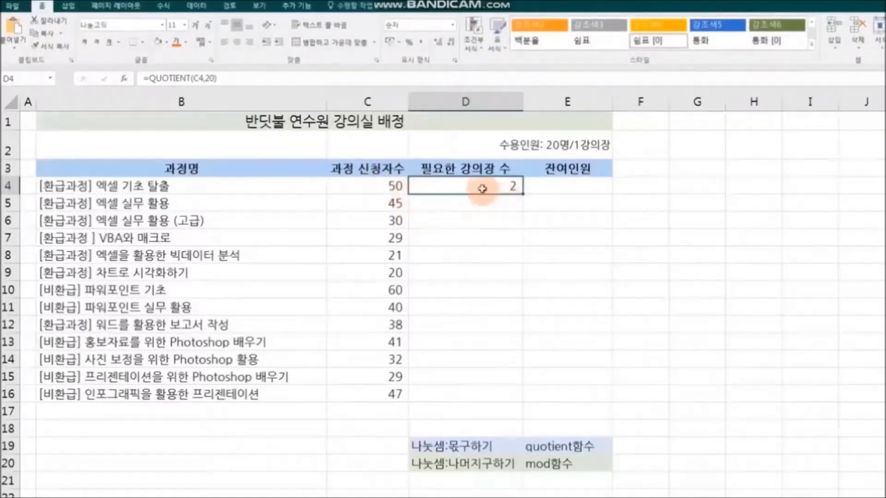
double_click(523, 195)
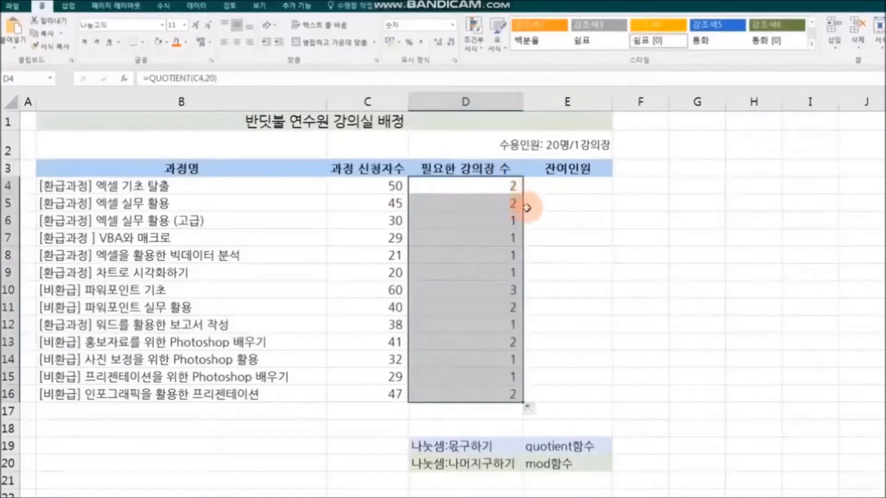
click(802, 291)
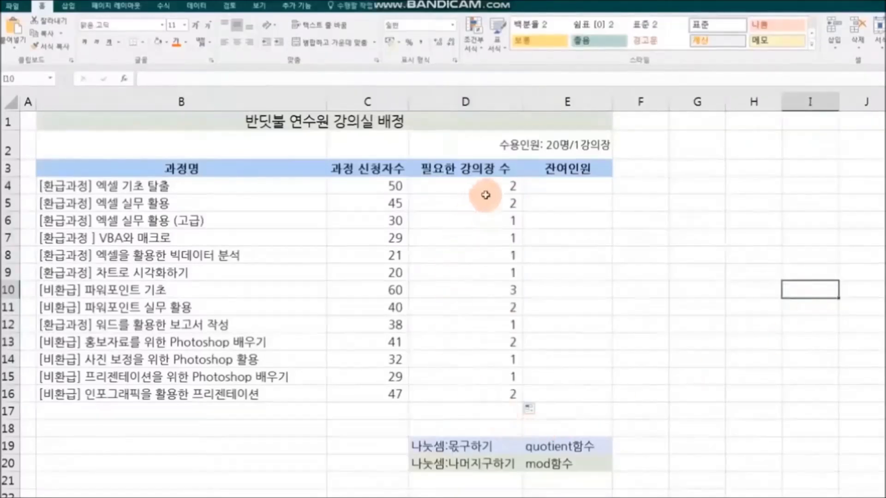
Insert a MOD function in E4 with number C4 and divisor 20 and fill it down the 잔여인원 column
click(581, 192)
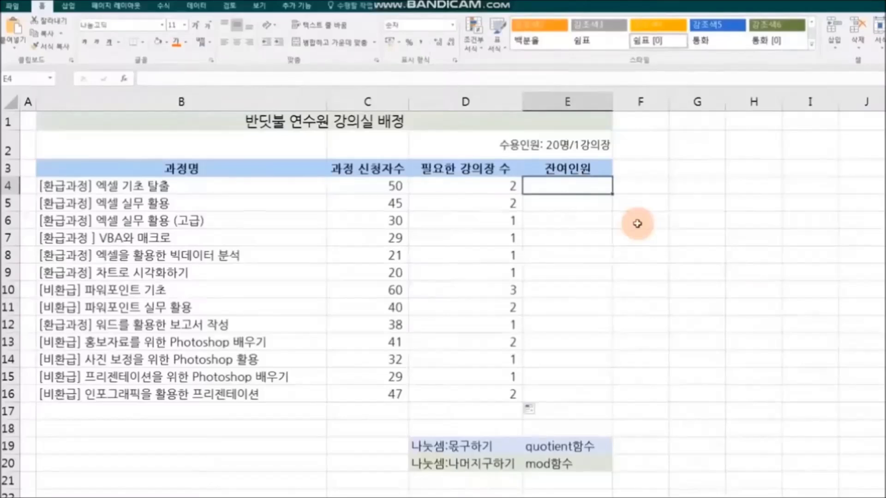
click(126, 81)
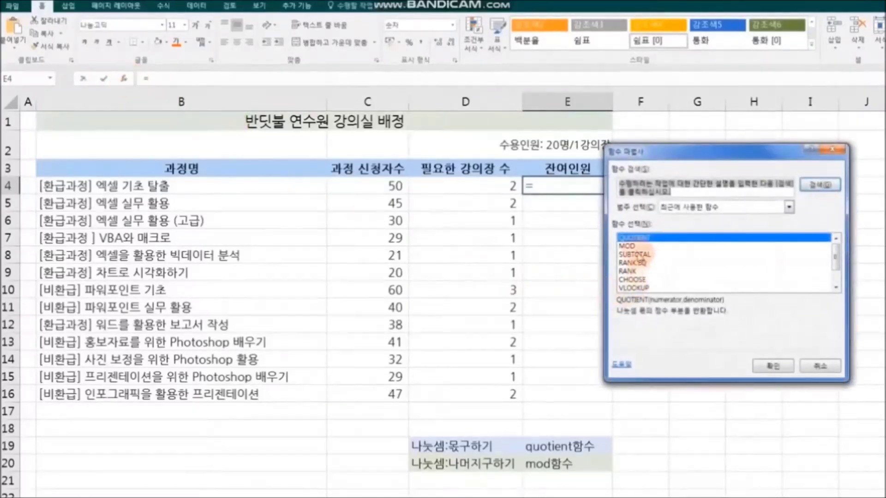
click(636, 247)
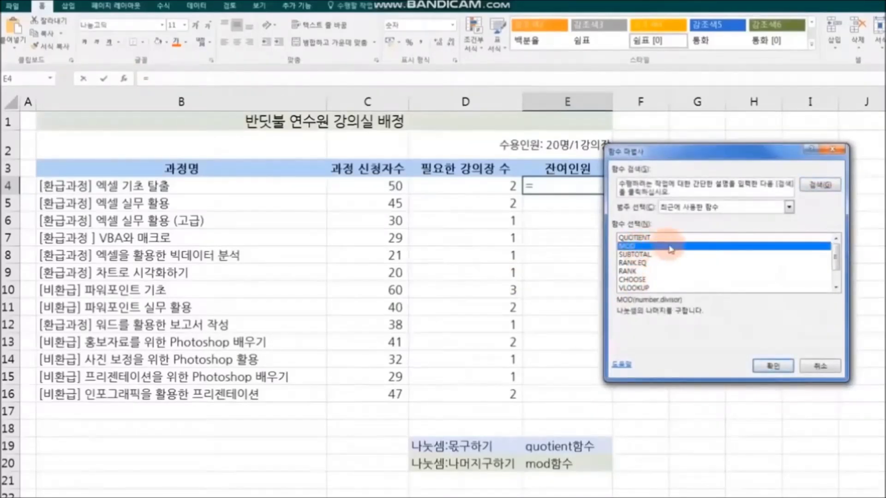
click(773, 366)
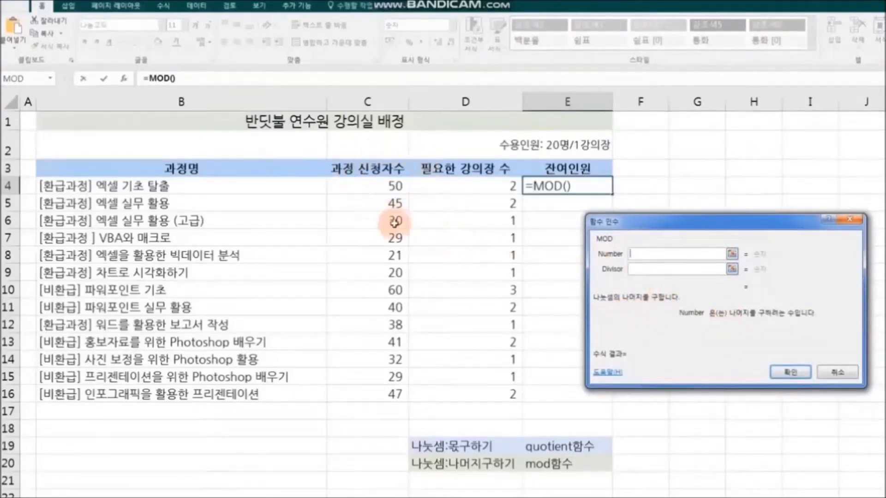
click(385, 189)
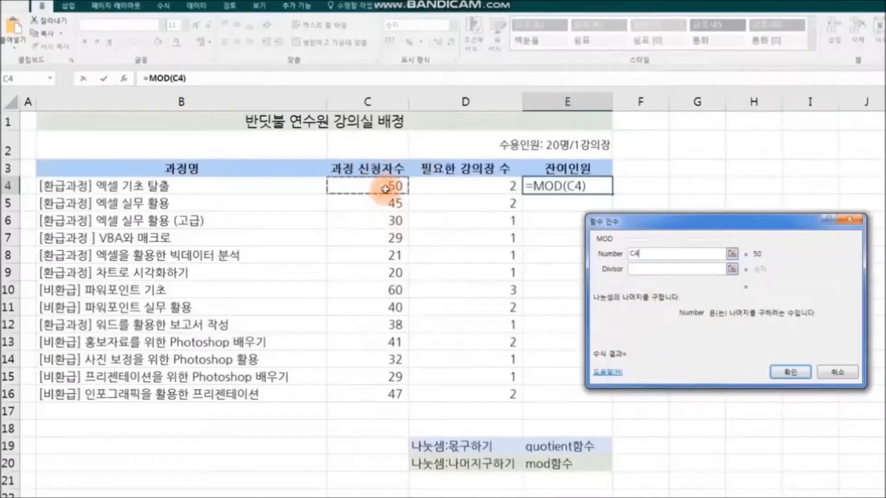
click(643, 271)
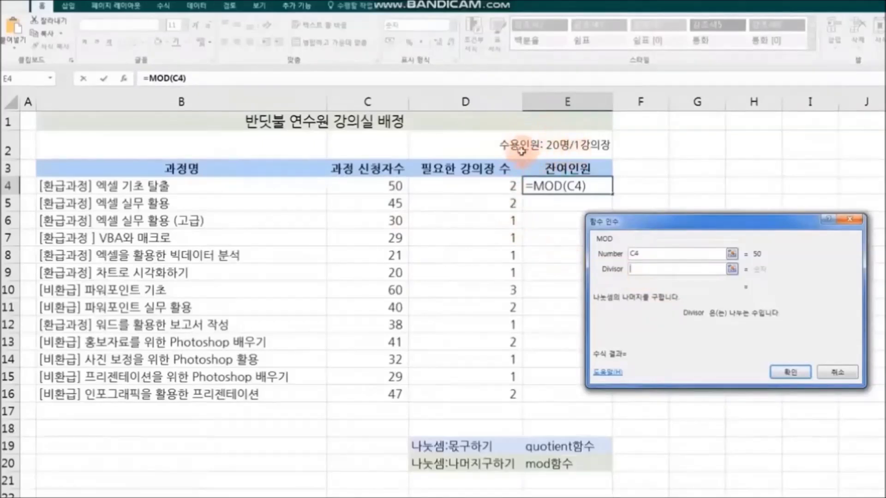
text(20)
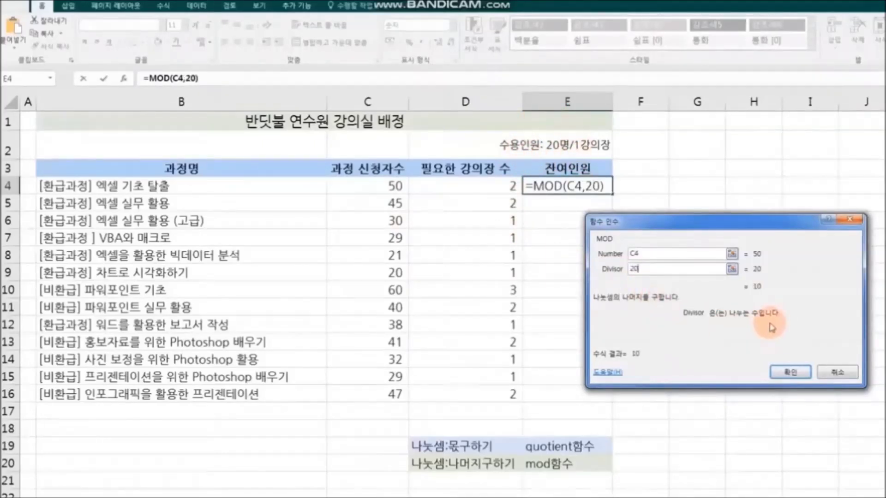
click(790, 372)
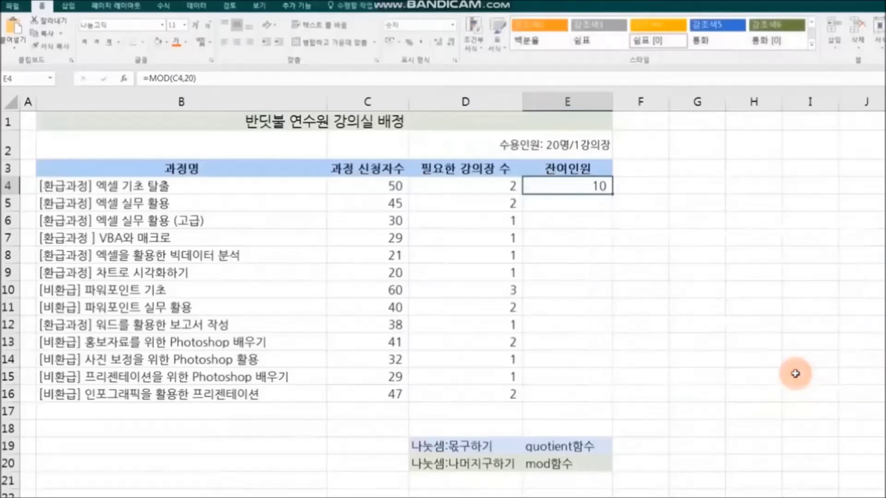
double_click(612, 195)
click(762, 323)
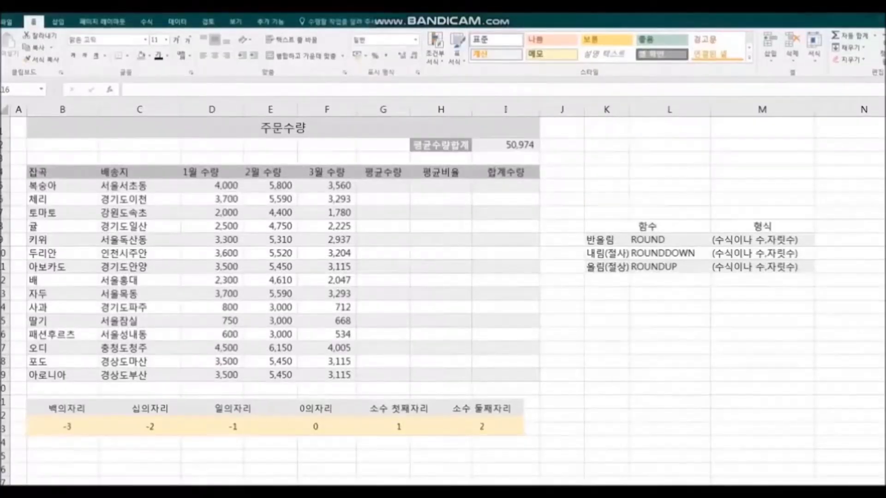
Calculate the average of D5:F5 in the 평균수량 cell G5 of the 주문수량 table with AVERAGE
click(383, 187)
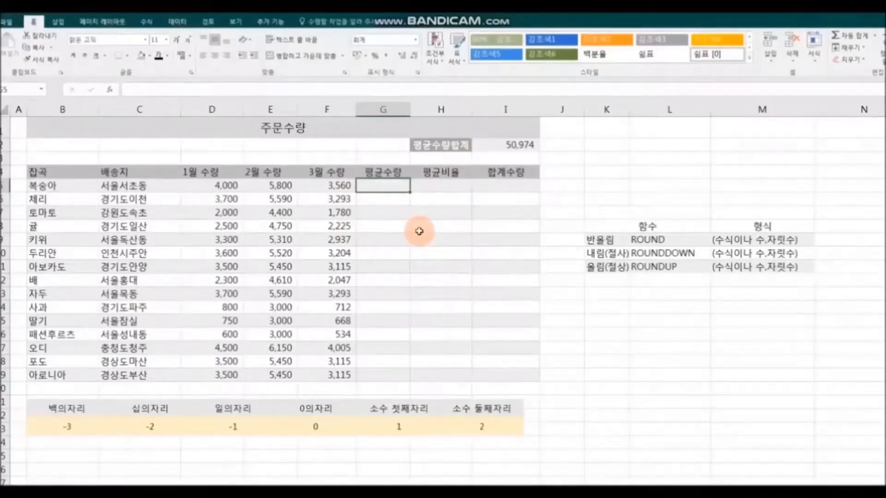
text(=)
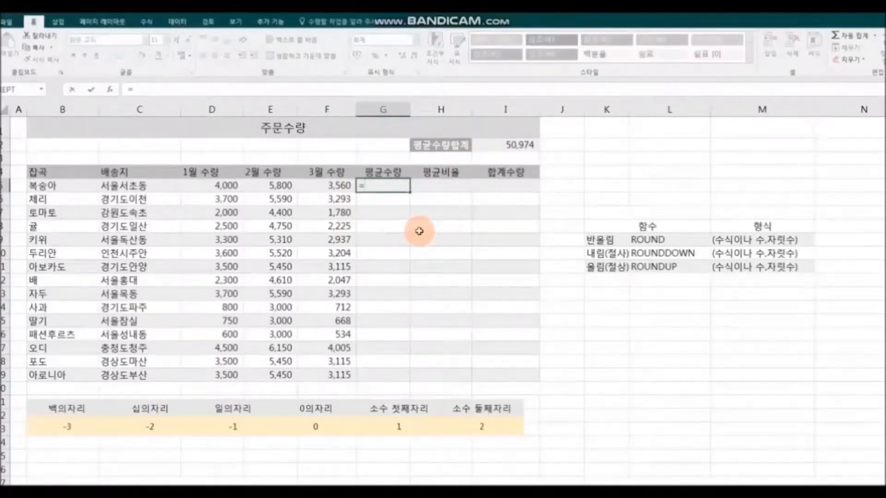
text(AV)
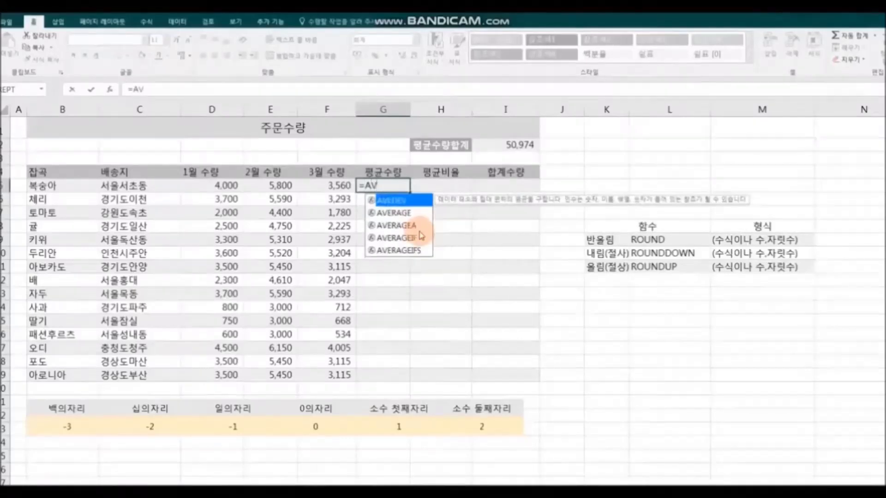
double_click(406, 212)
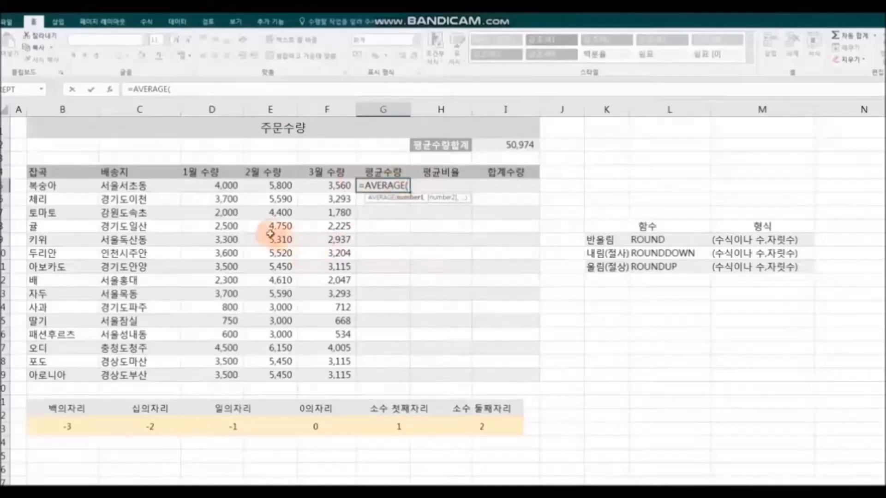
drag(207, 184, 313, 185)
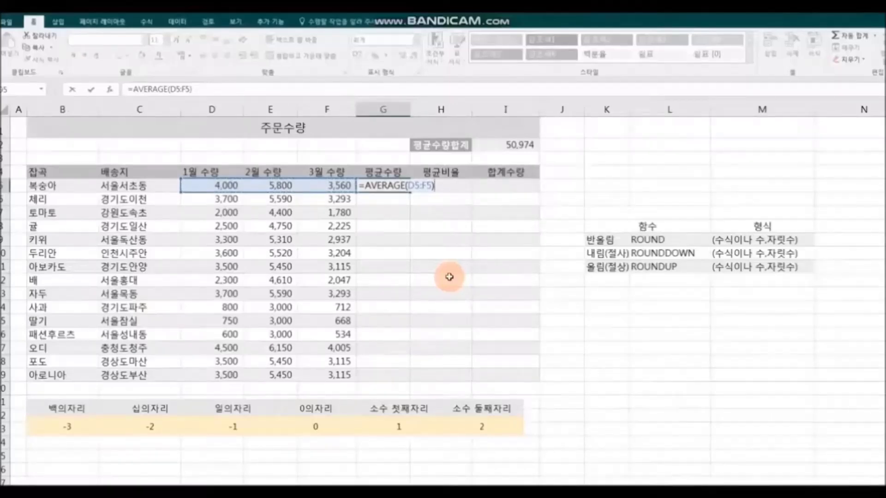
key(Return)
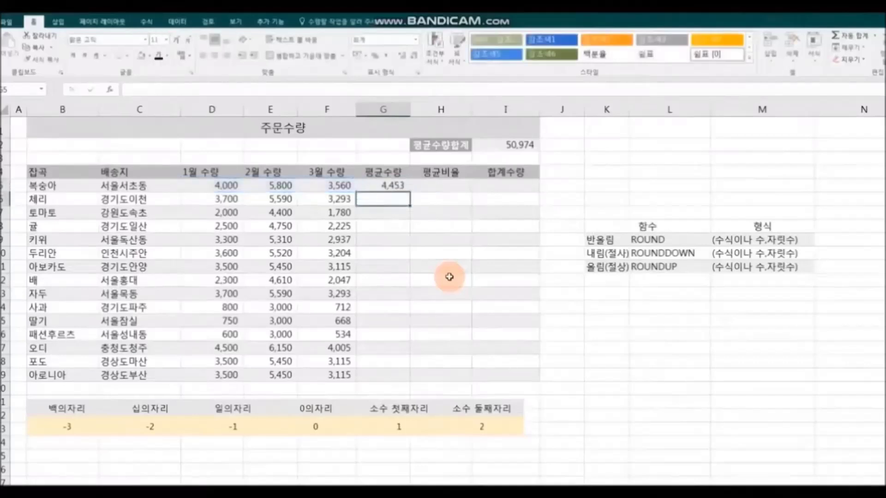
Fill the AVERAGE formula from G5 down to G19 without formatting
click(382, 187)
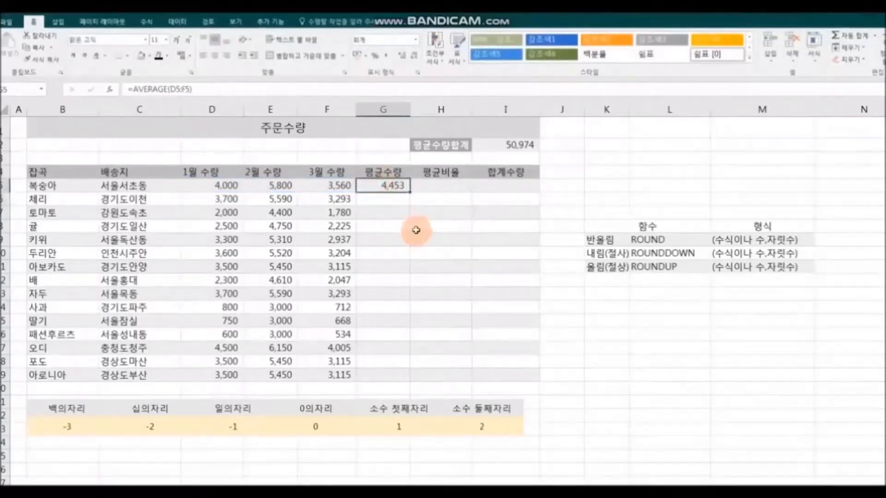
drag(410, 191, 419, 378)
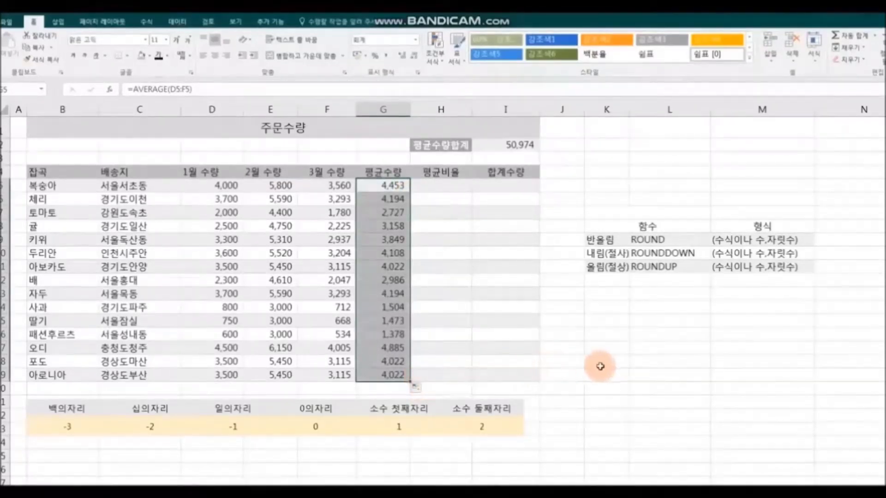
click(416, 387)
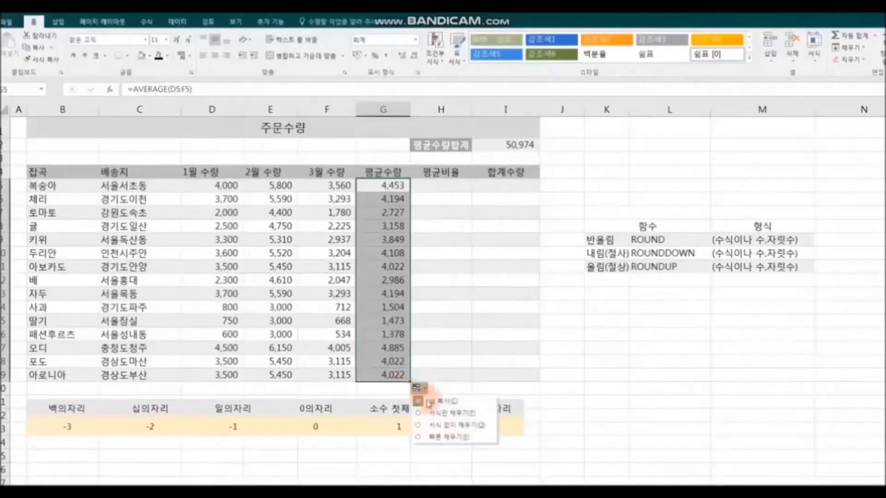
click(440, 425)
click(627, 397)
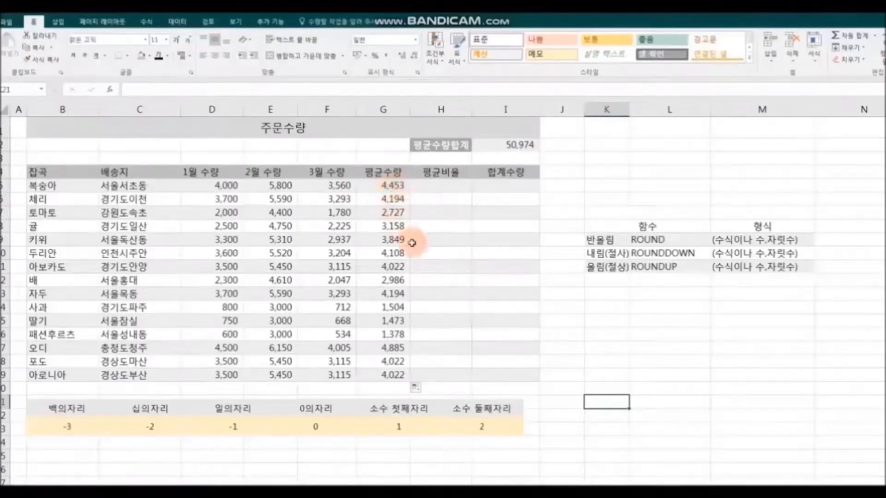
Review the ROUND syntax note in K9:M9 and clear the 평균수량 formulas in G5:G19
drag(611, 239, 761, 238)
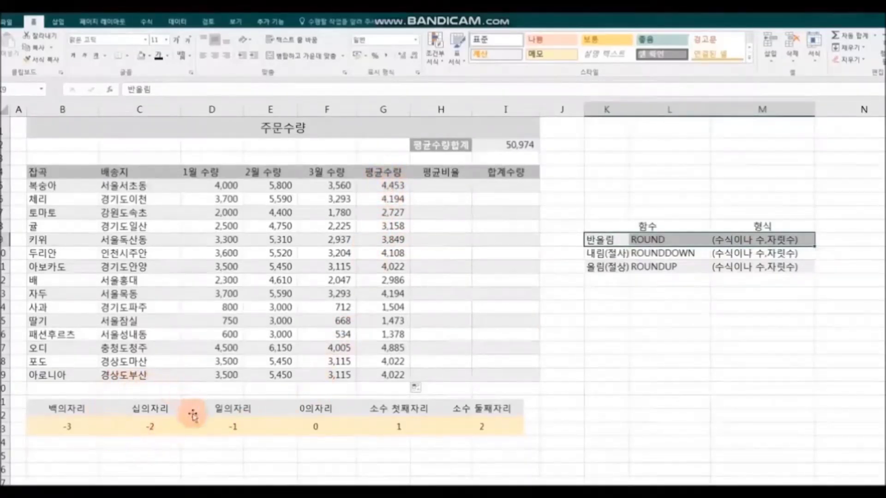
click(384, 185)
drag(384, 186, 382, 372)
key(Delete)
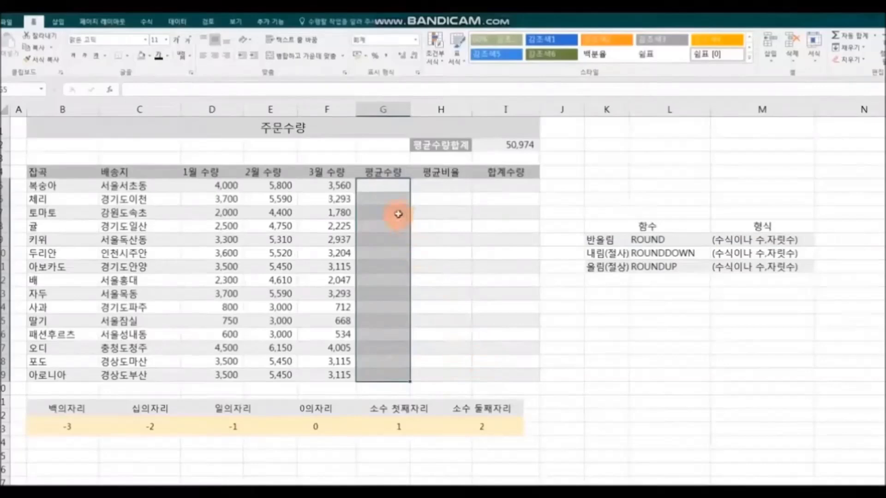
Enter an AVERAGE of D5:F5 in the 평균수량 cell G5
click(375, 185)
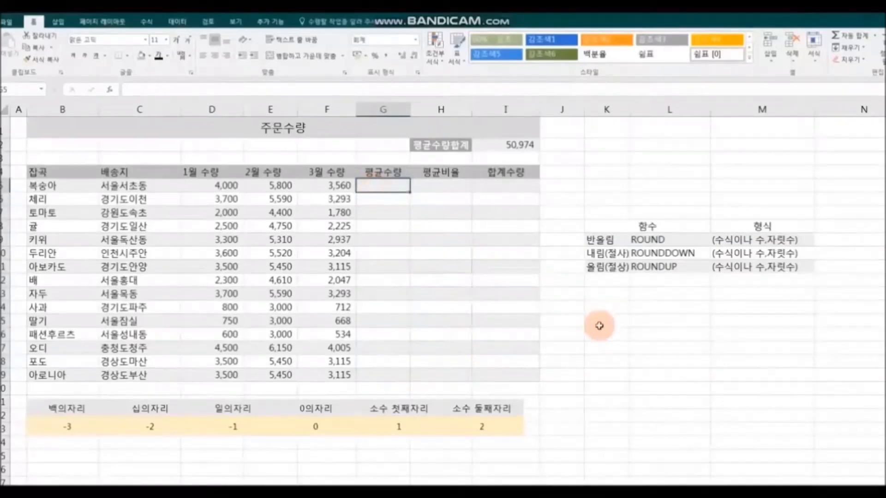
text(=)
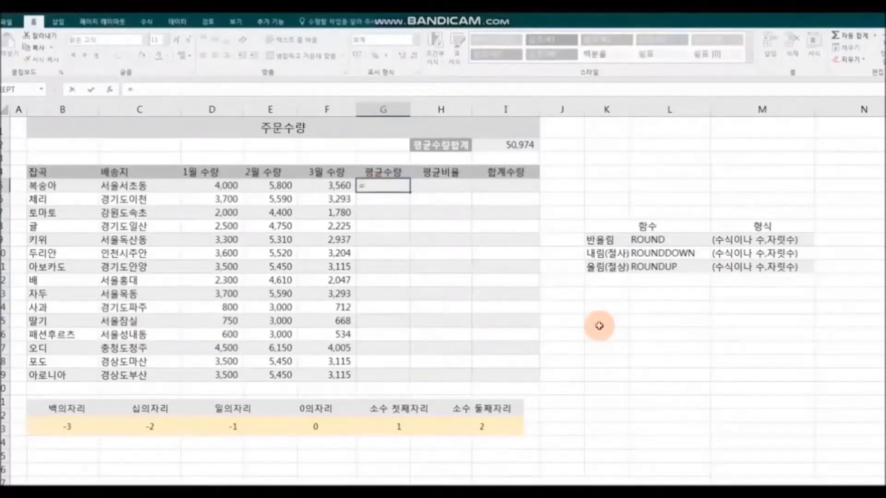
text(AV)
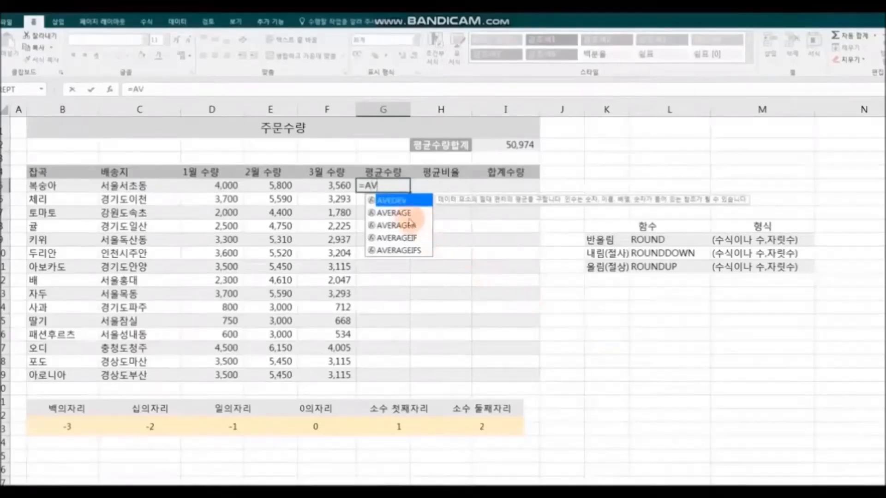
double_click(406, 213)
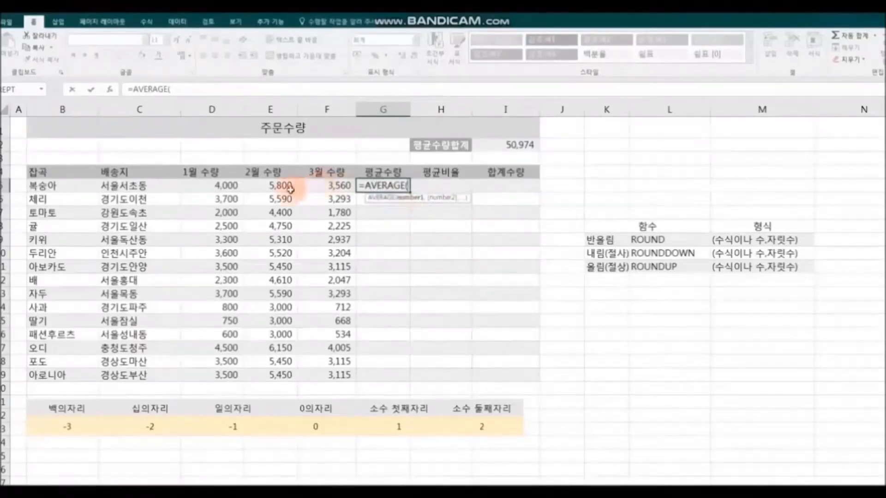
drag(212, 186, 342, 186)
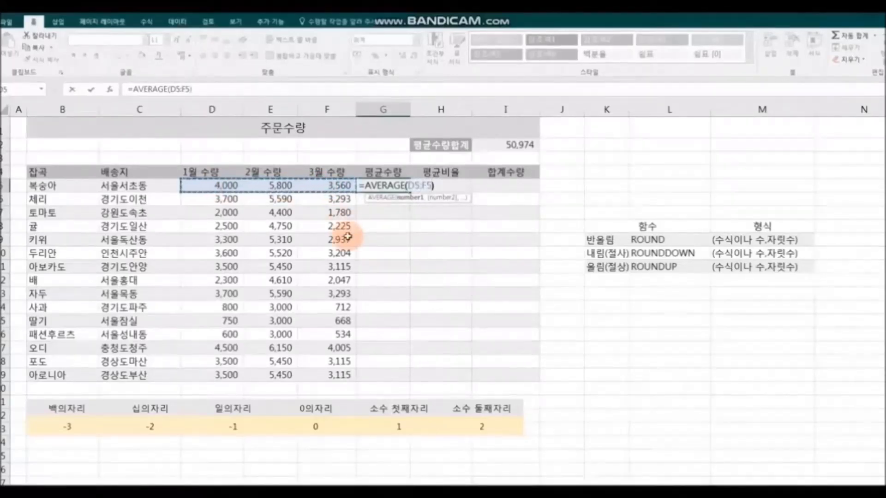
text())
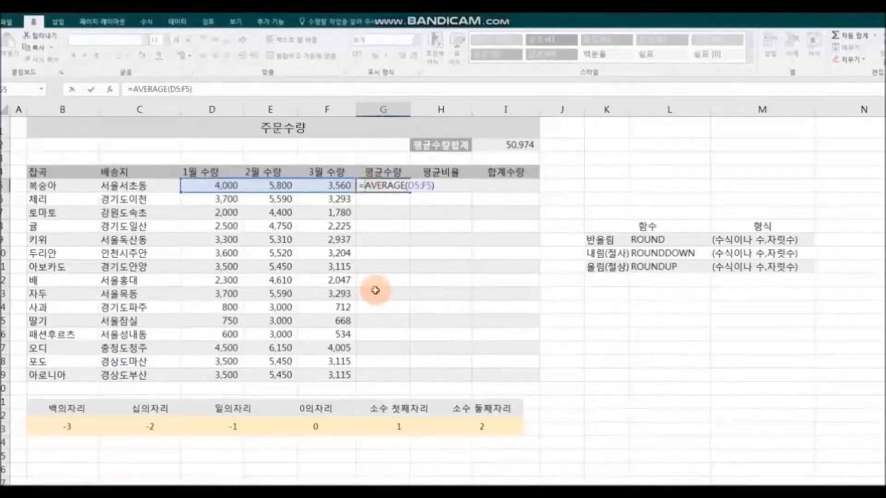
Wrap the G5 average in a ROUND function with -2 digits, giving =ROUND(AVERAGE(D5:F5),-2)
text(RO)
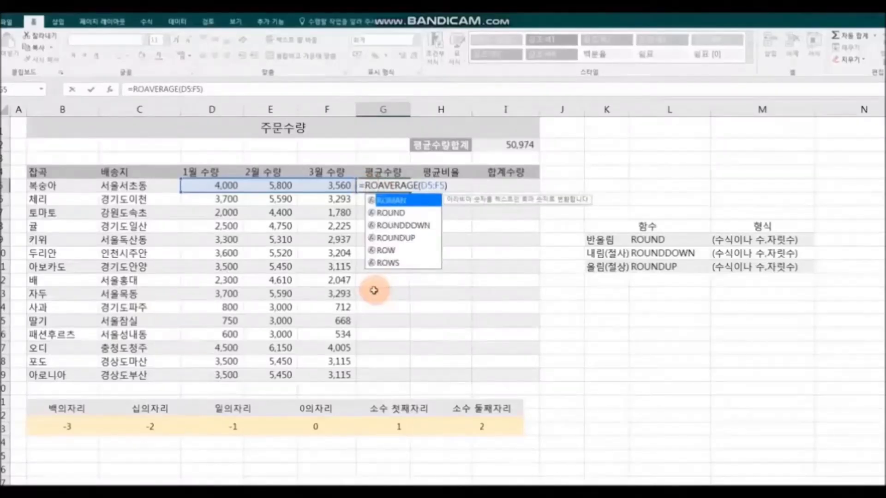
double_click(395, 213)
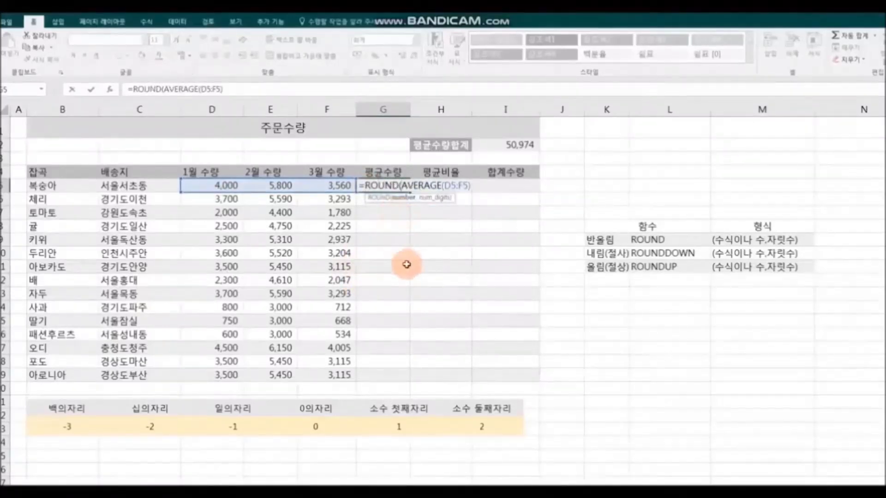
text(IS)
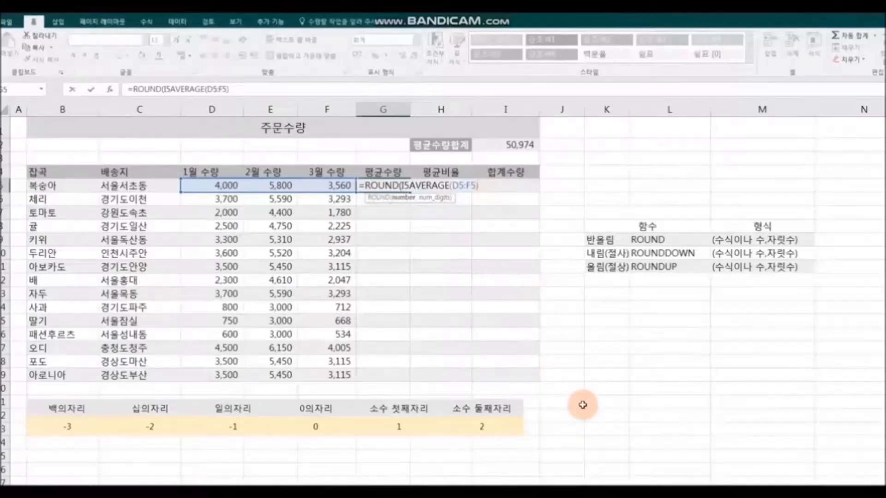
text(,-2)
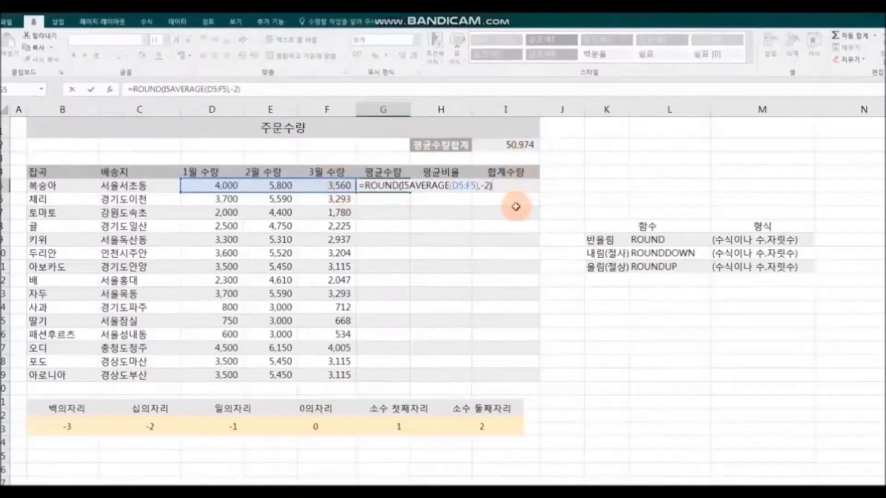
click(411, 186)
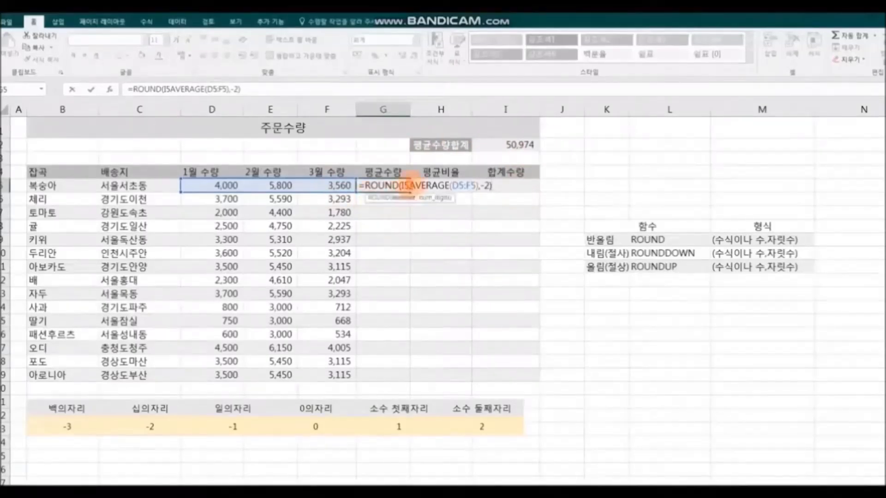
key(BackSpace)
key(BackSpace)
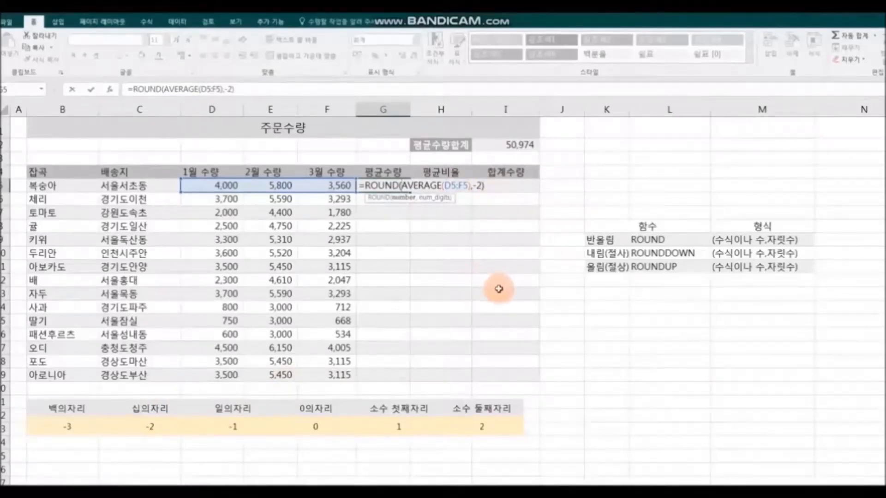
key(Return)
Fill the ROUND formula from G5 down to G19 without formatting
click(382, 187)
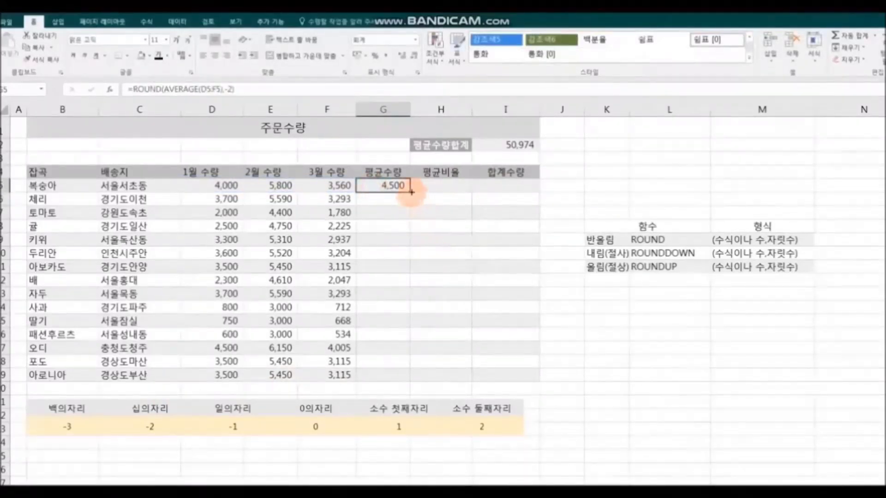
double_click(410, 192)
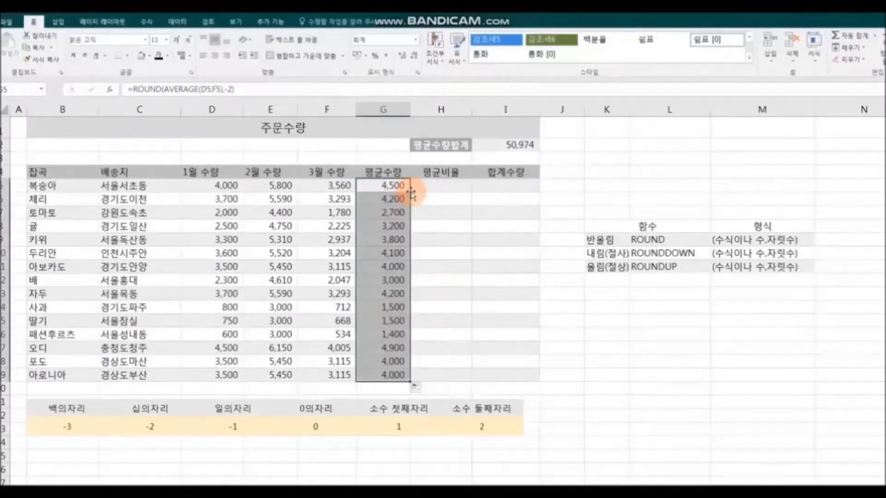
click(416, 389)
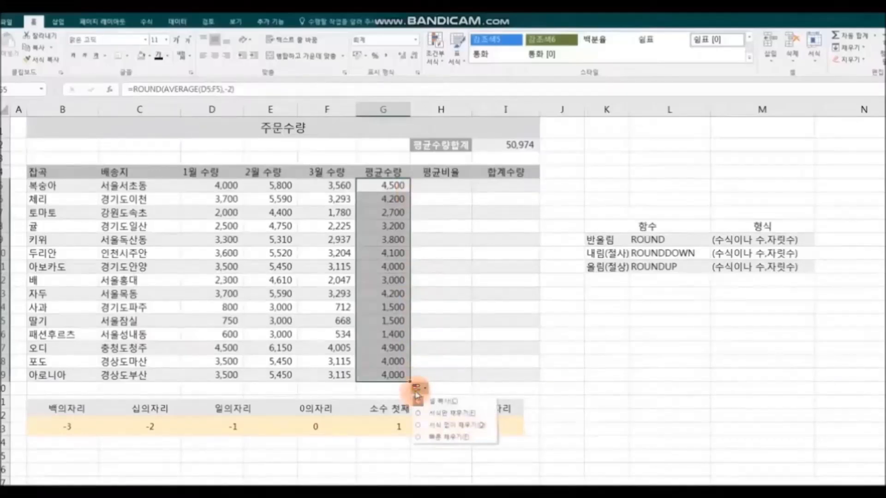
click(462, 428)
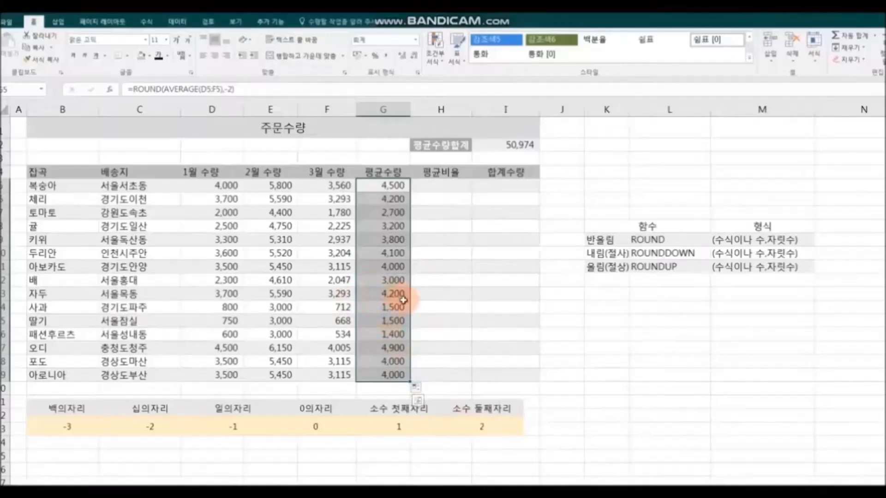
click(643, 364)
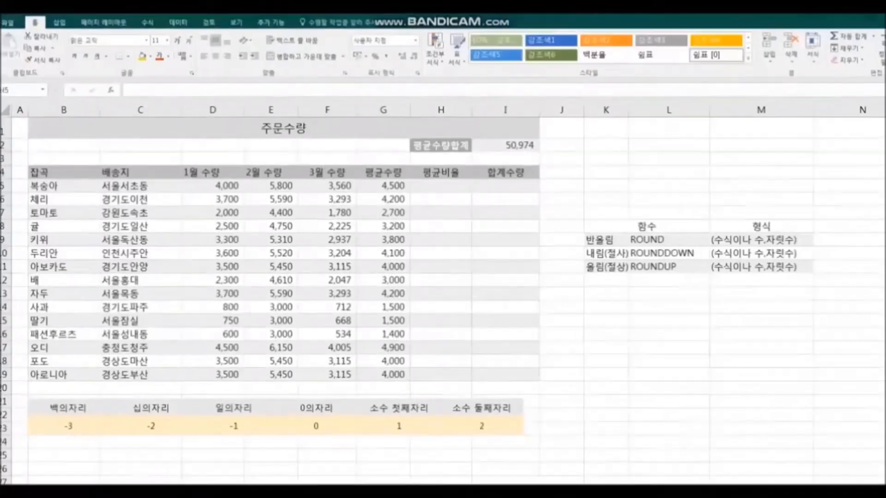
Enter =AVERAGE(G5/$I$2) in the 평균비율 cell H5, with an absolute reference to the 평균수량합계 total
click(434, 189)
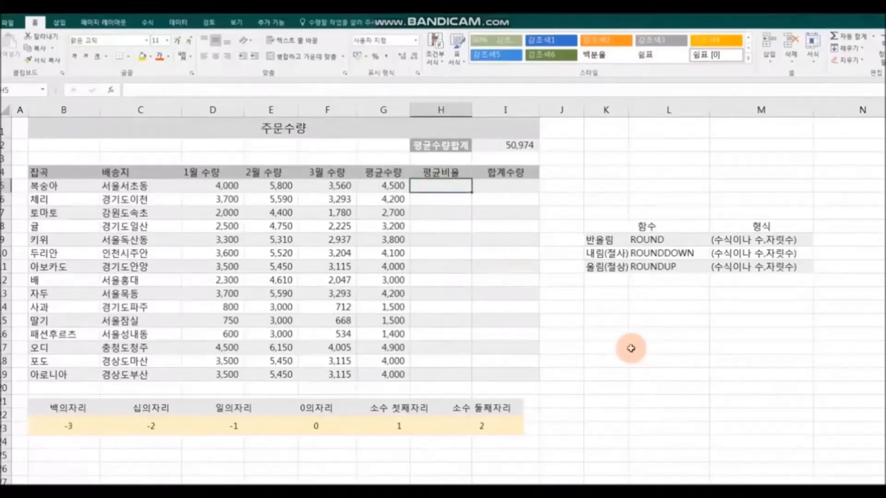
text(=av)
double_click(446, 214)
click(381, 185)
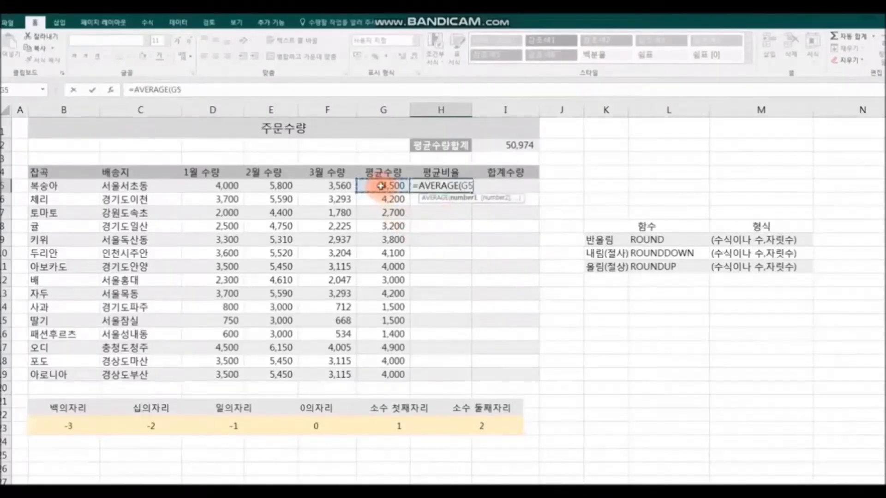
text(/)
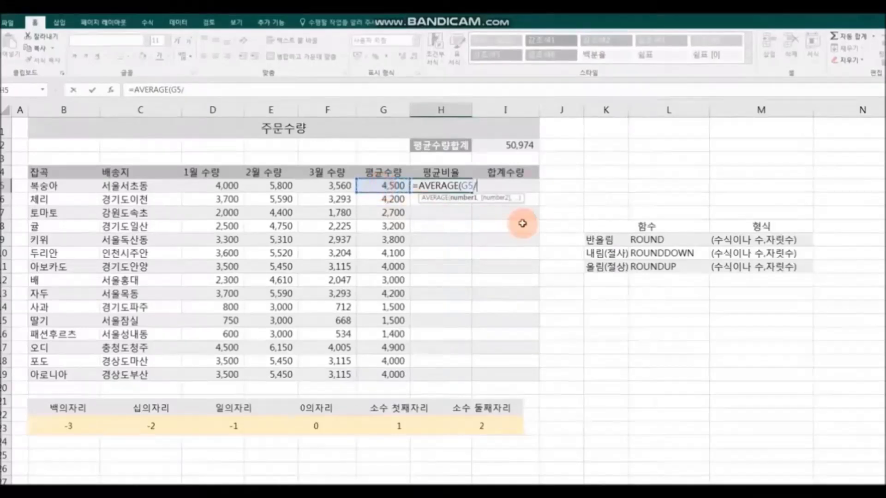
click(518, 147)
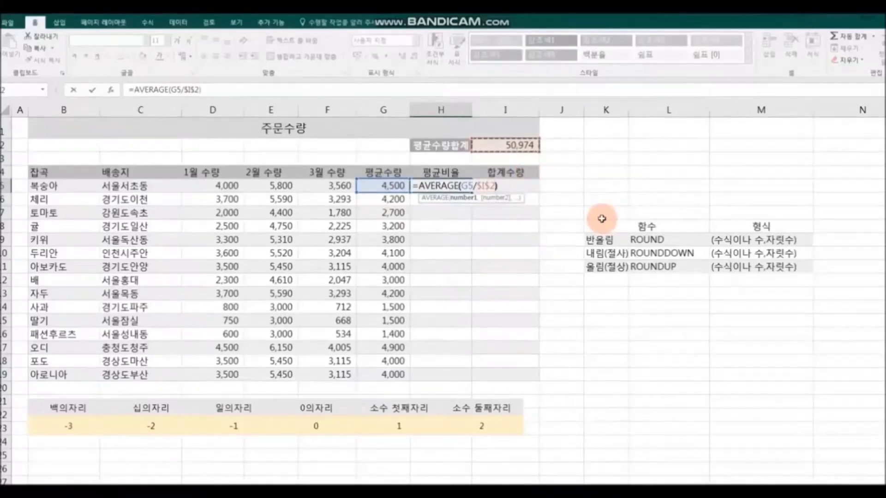
key(Return)
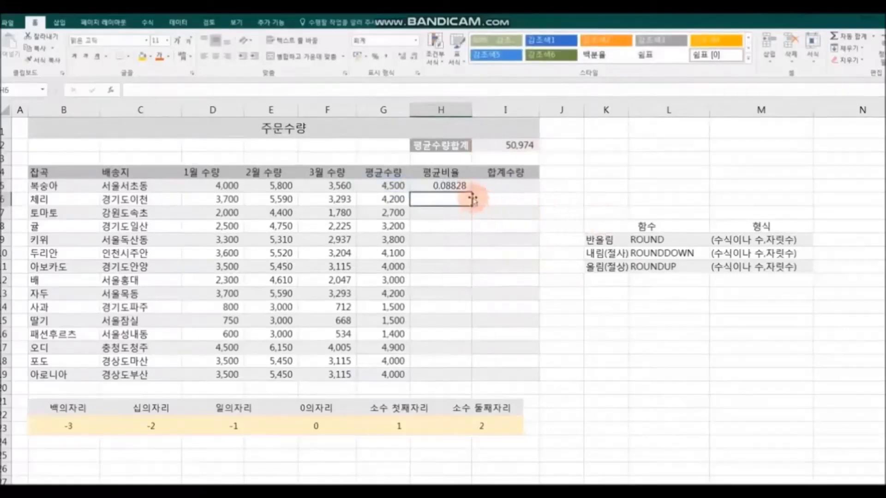
Format H5 as a percentage without decimals and fill it down to H19
click(446, 187)
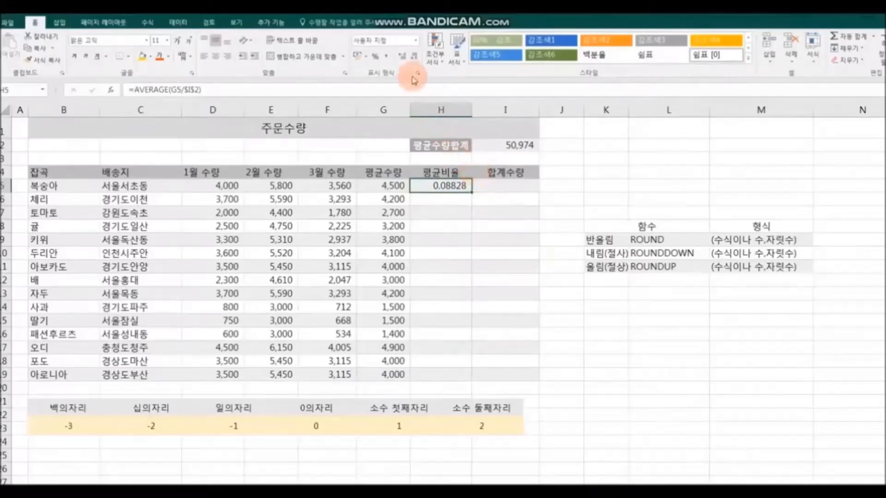
click(414, 57)
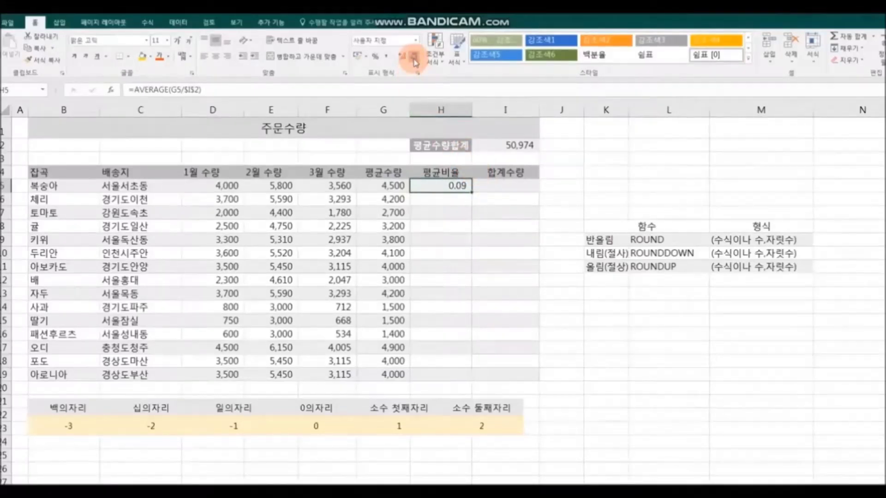
click(375, 56)
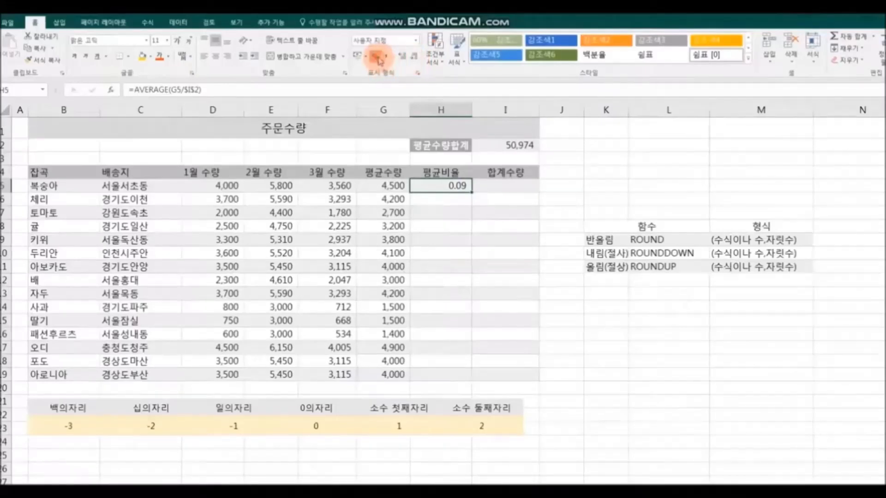
drag(471, 193, 468, 382)
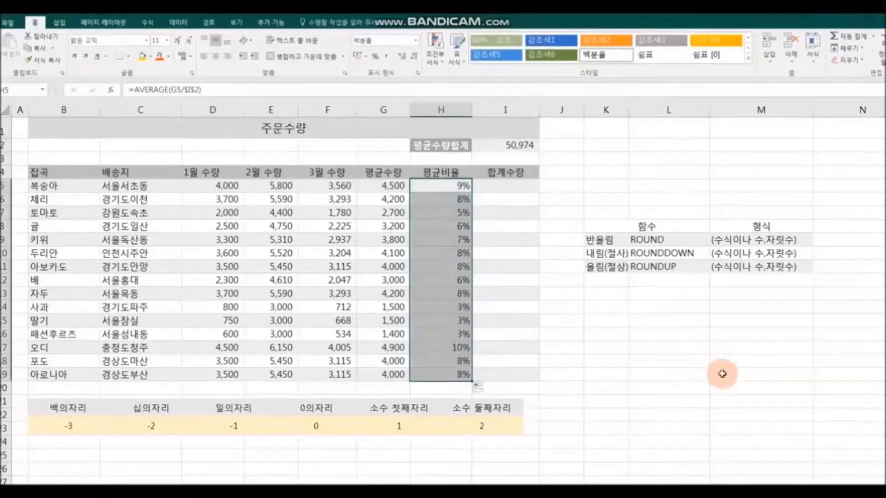
click(772, 384)
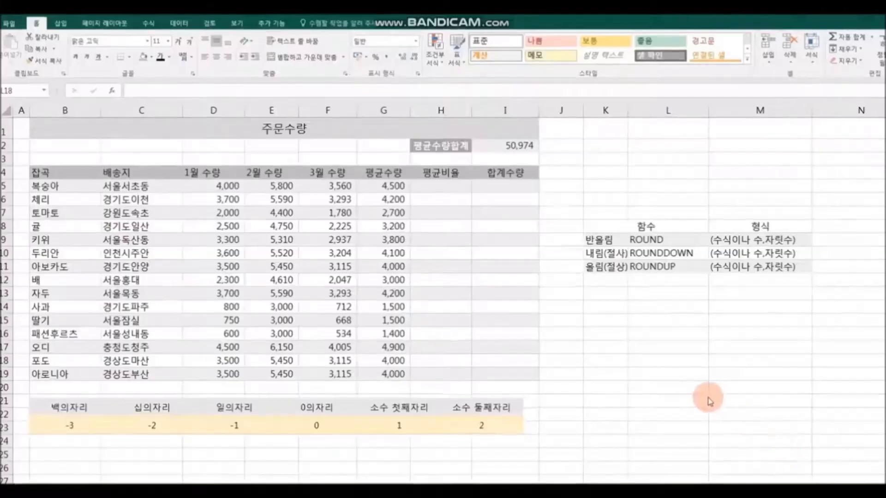
click(446, 185)
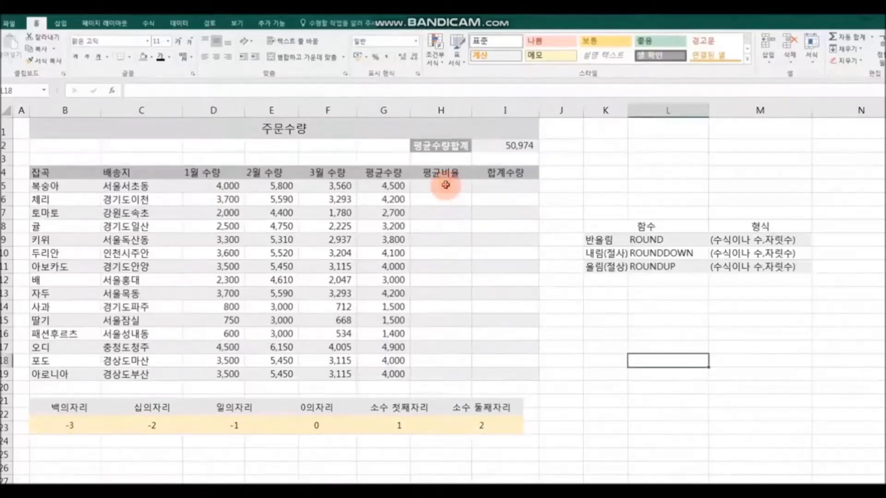
key(F2)
click(446, 187)
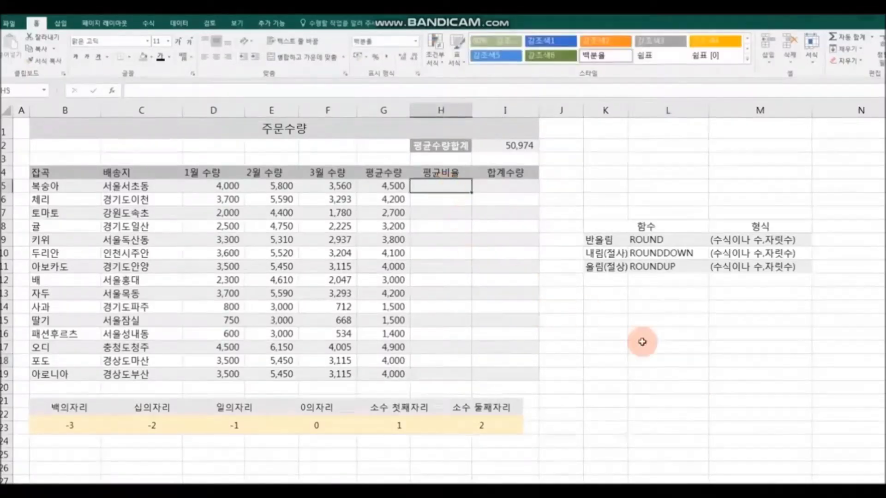
click(638, 253)
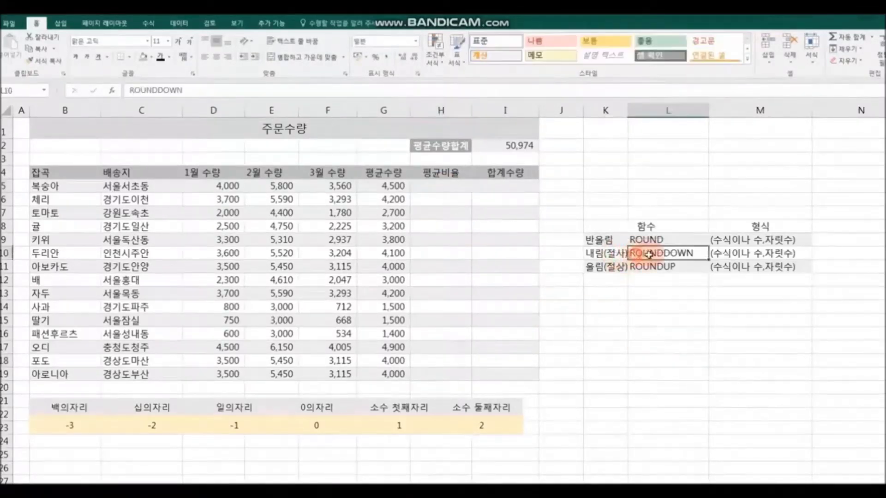
drag(608, 253, 665, 254)
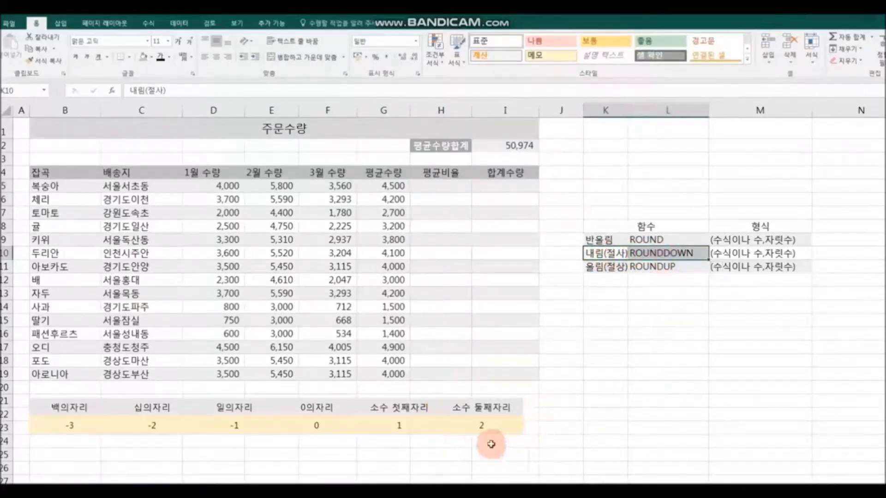
Enter =ROUNDDOWN(G5/$I$2,2) in the 평균비율 cell H5, with an absolute reference to the 평균수량합계 total
click(447, 193)
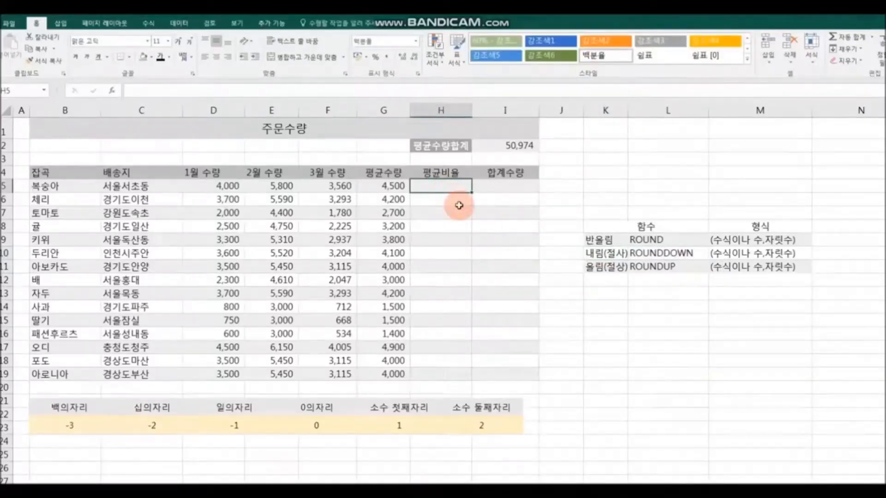
text(=RO)
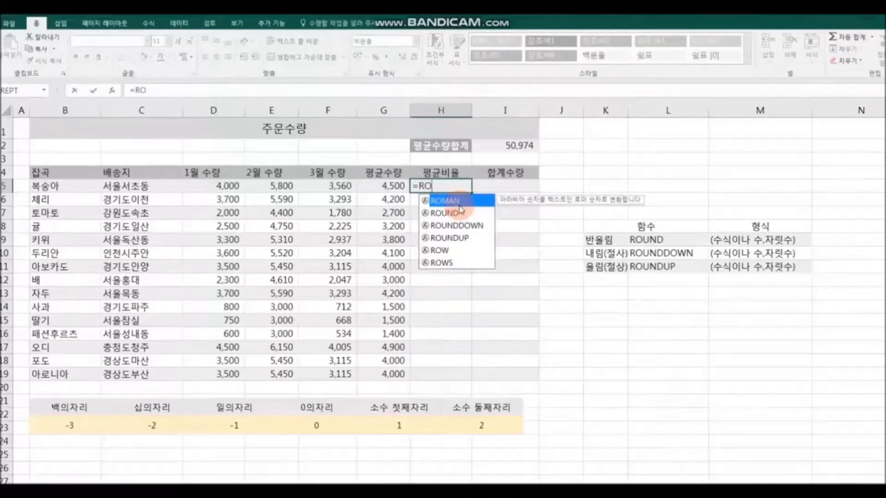
double_click(465, 226)
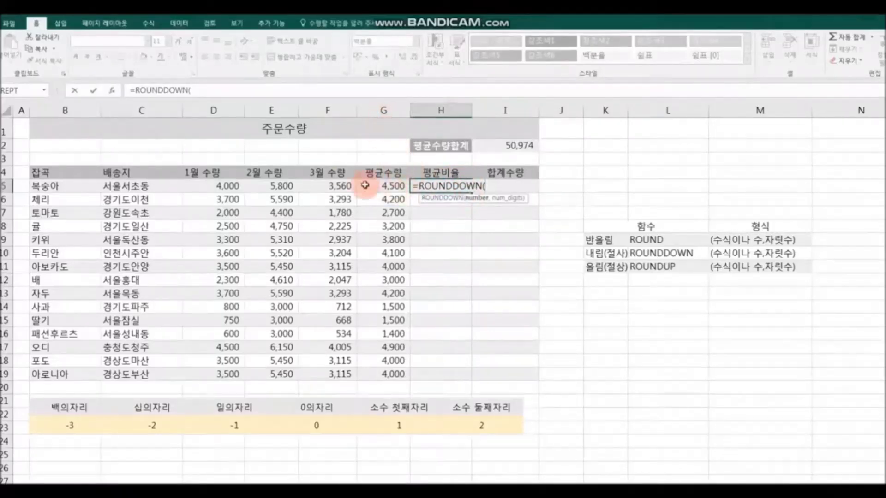
click(387, 186)
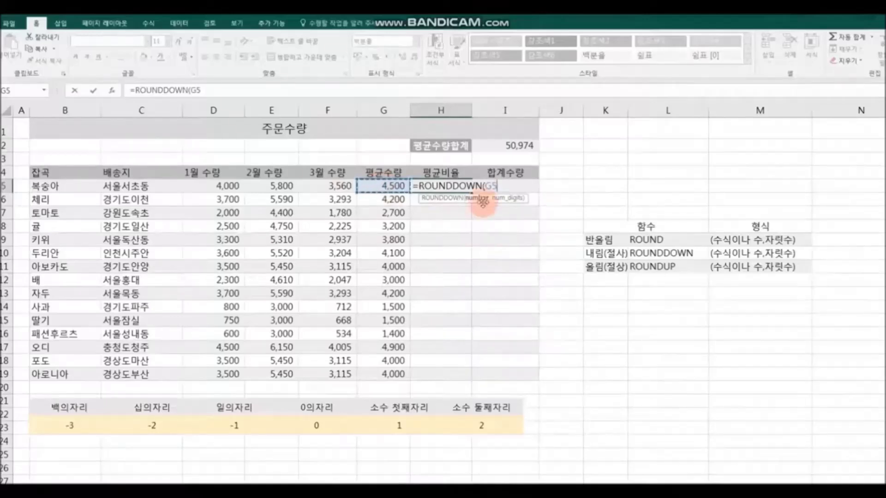
text(/)
click(507, 147)
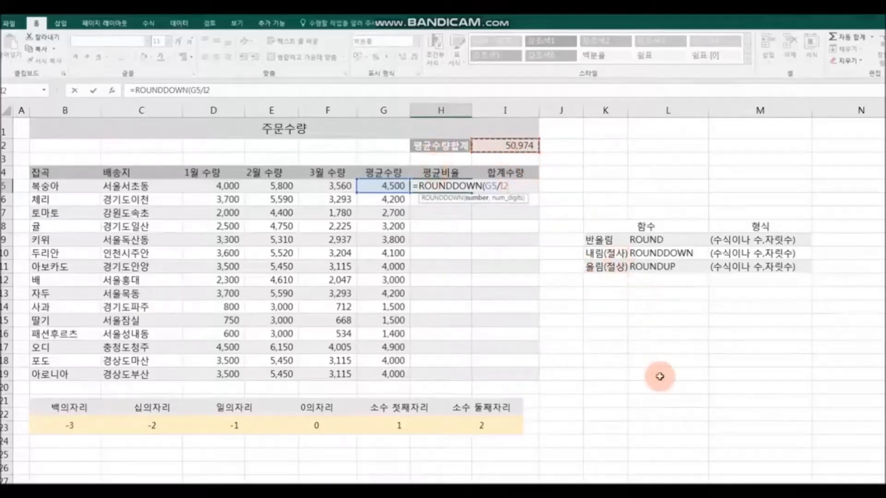
key(F4)
text(,2)
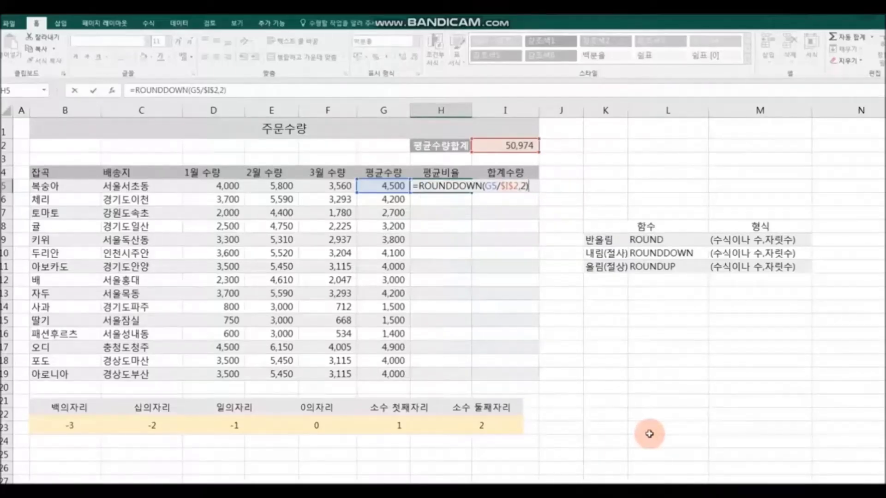
key(Return)
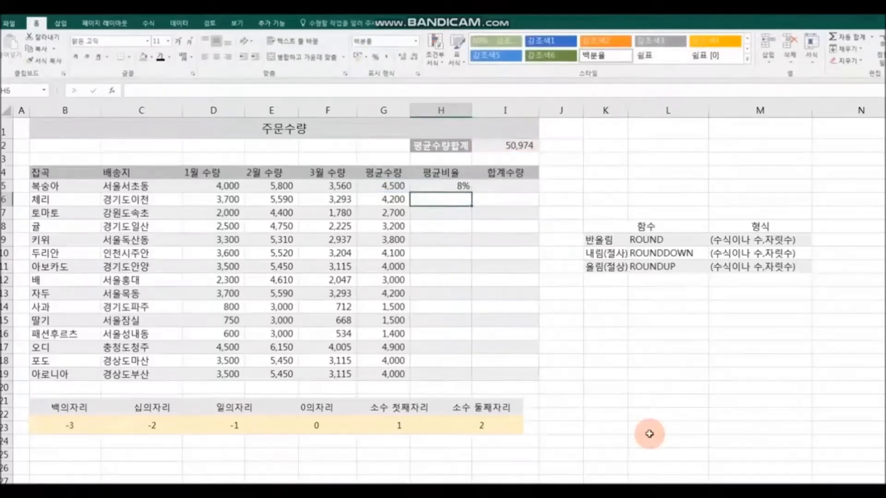
Fill the ROUNDDOWN formula from H5 down to H19 without formatting
click(431, 186)
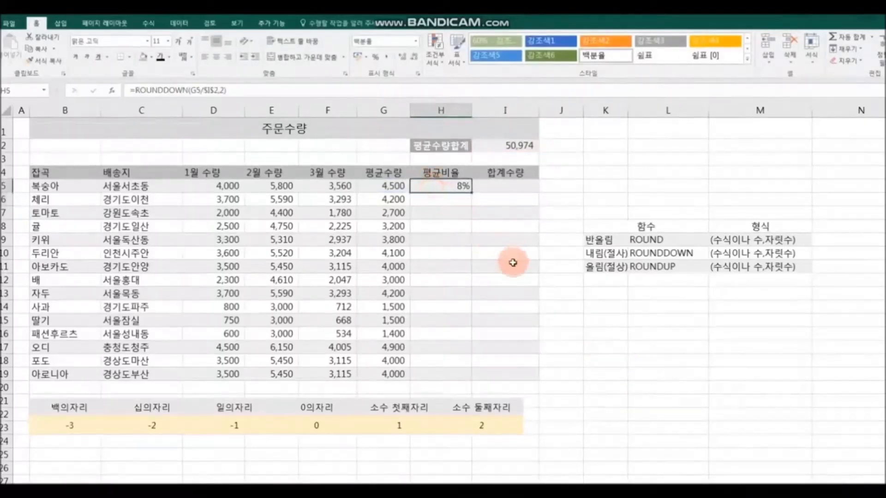
double_click(471, 193)
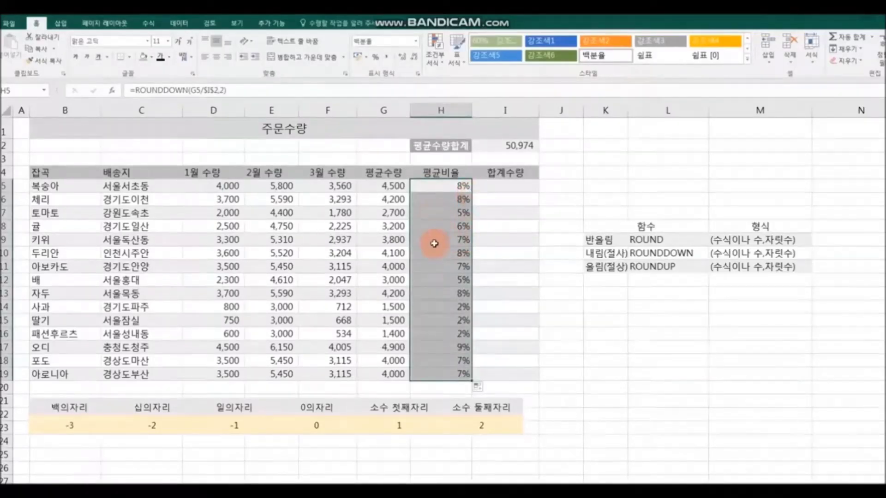
click(482, 385)
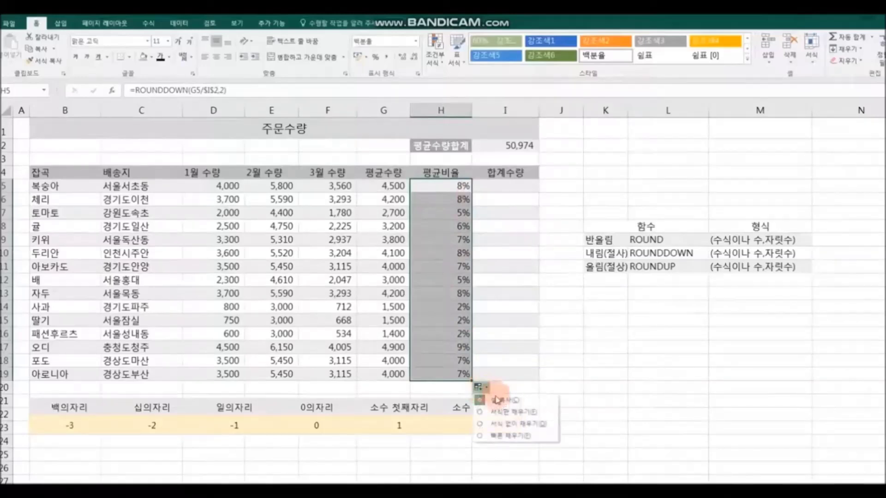
click(547, 430)
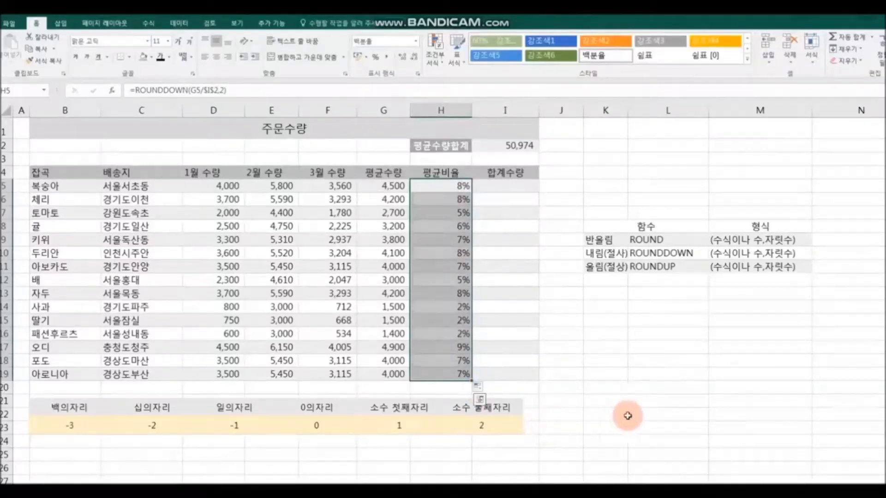
click(694, 413)
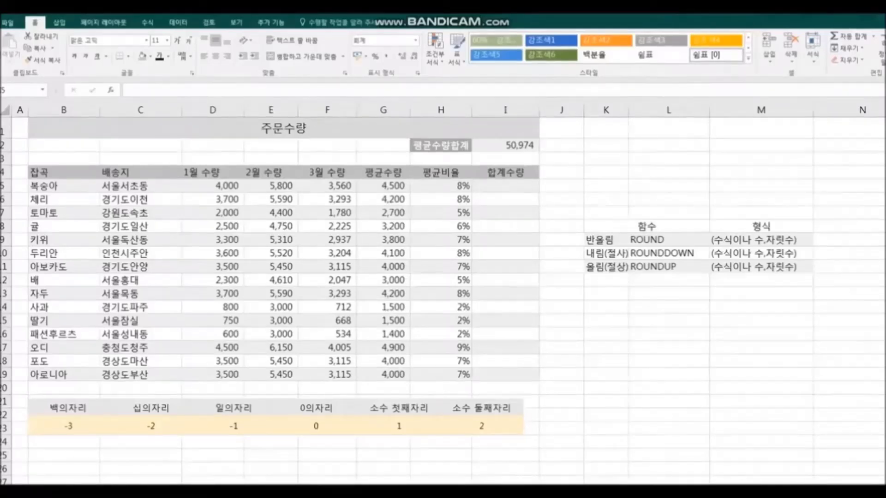
Enter =SUM(D5:F5) in the 합계수량 cell I5 to total the three monthly quantities
click(506, 187)
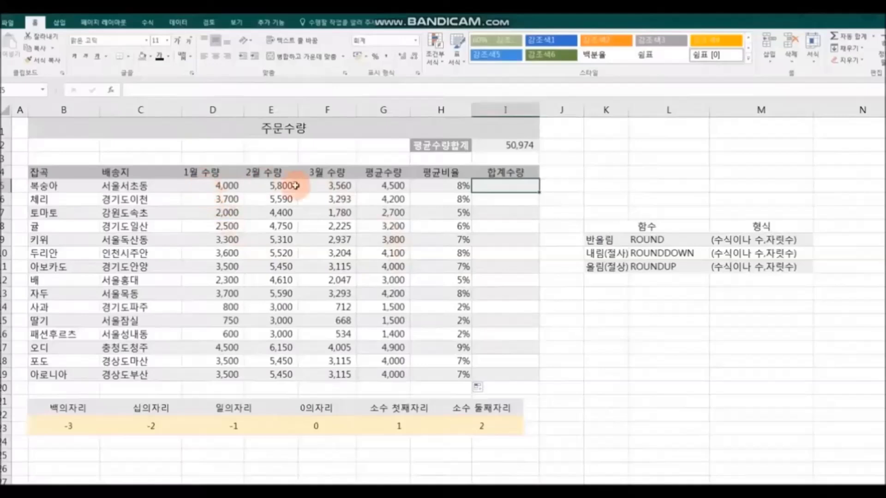
text(=)
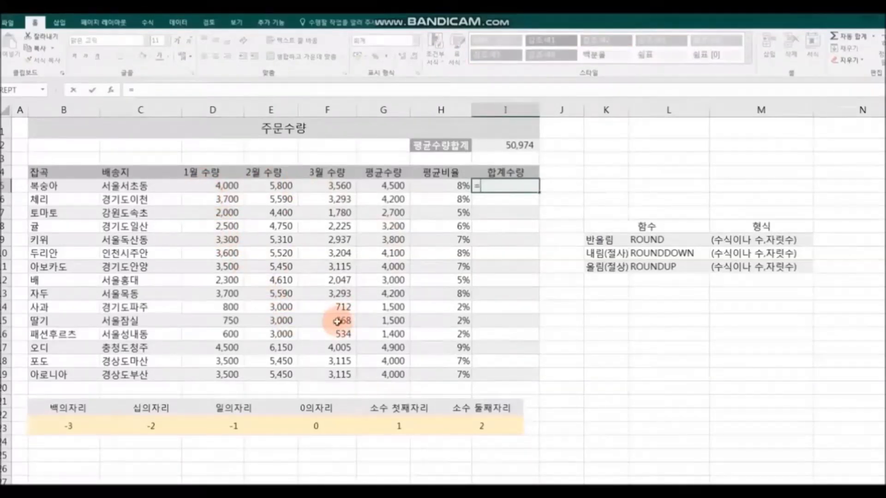
text(SU)
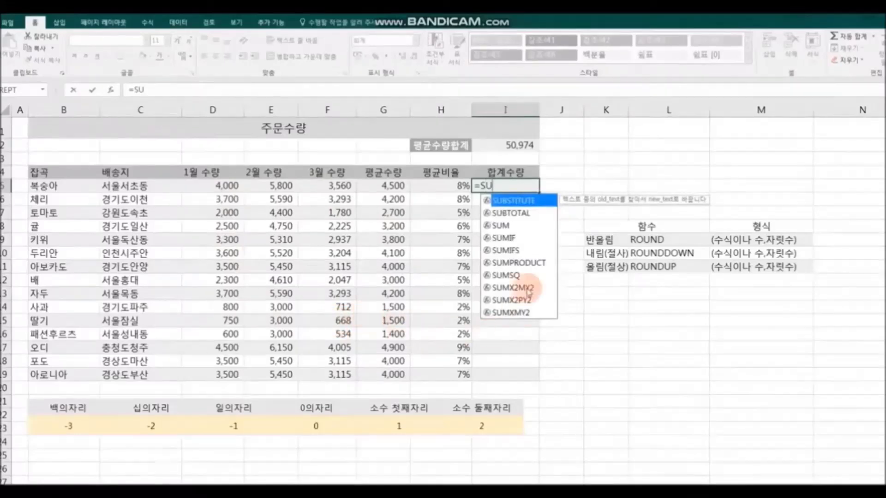
double_click(517, 225)
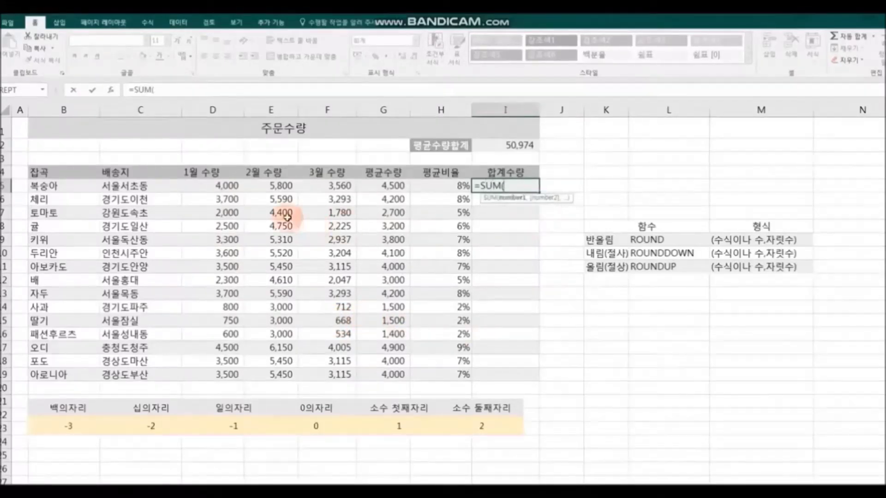
drag(226, 186, 321, 187)
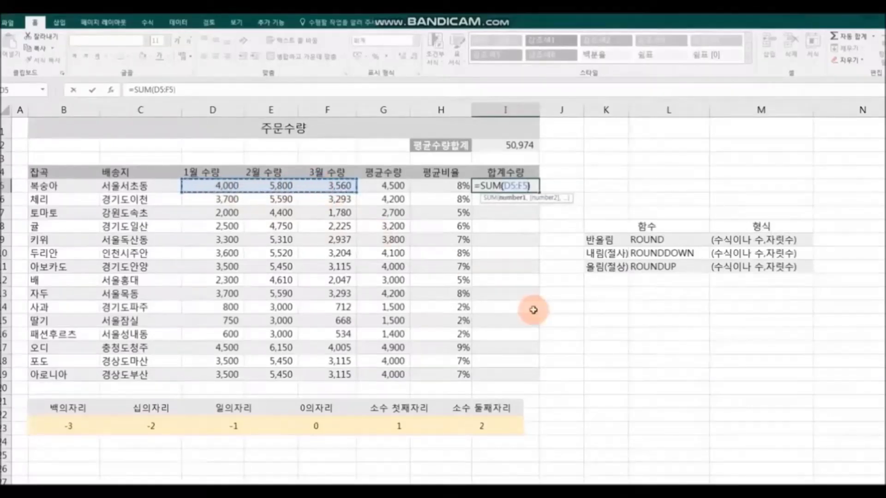
key(Return)
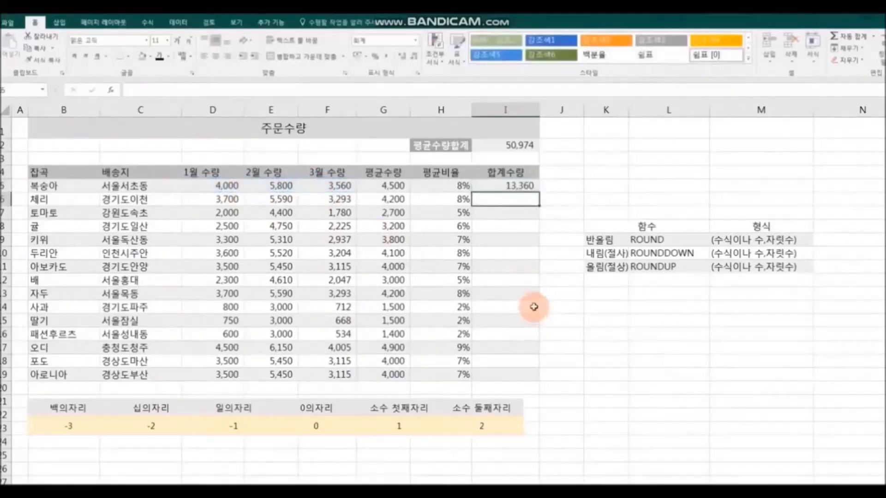
Fill the SUM formula from I5 down to I19 without formatting
click(494, 189)
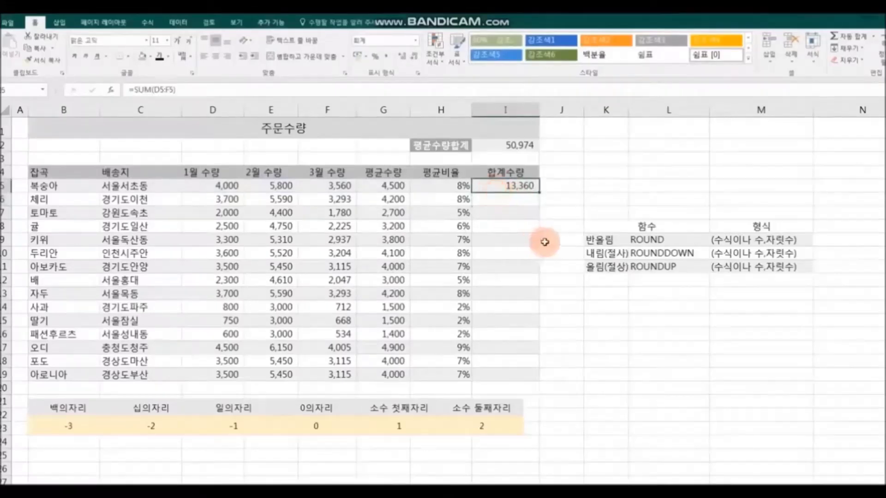
double_click(539, 193)
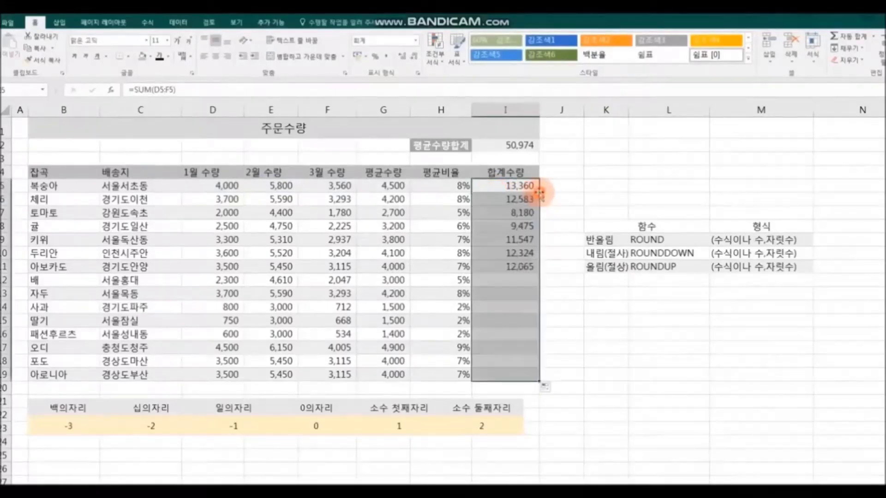
click(547, 388)
click(603, 421)
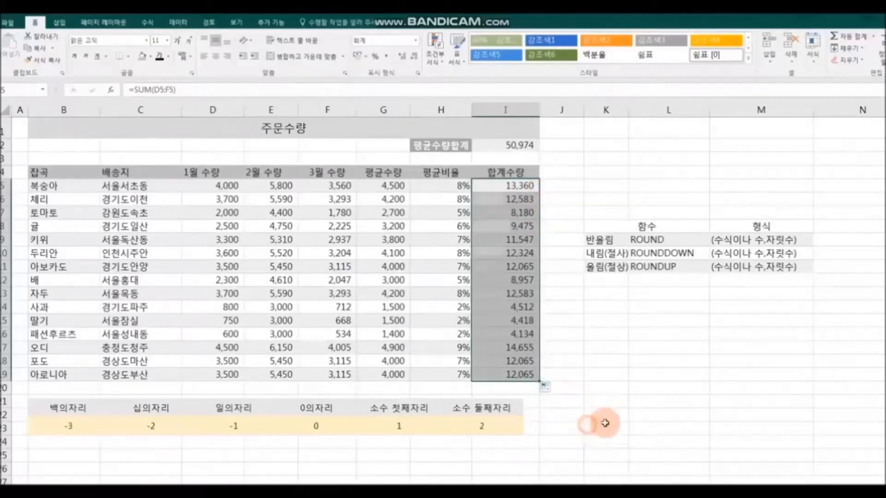
click(623, 411)
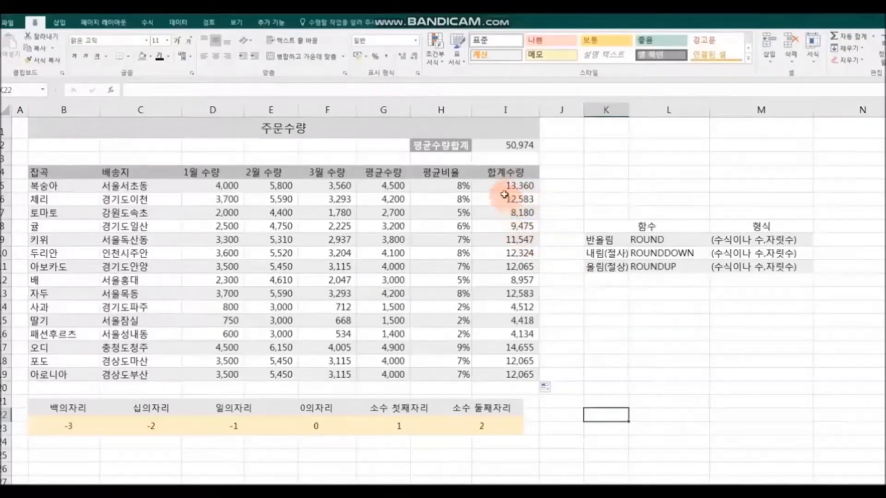
Clear the 합계수량 totals in I5:I19
drag(503, 186, 507, 373)
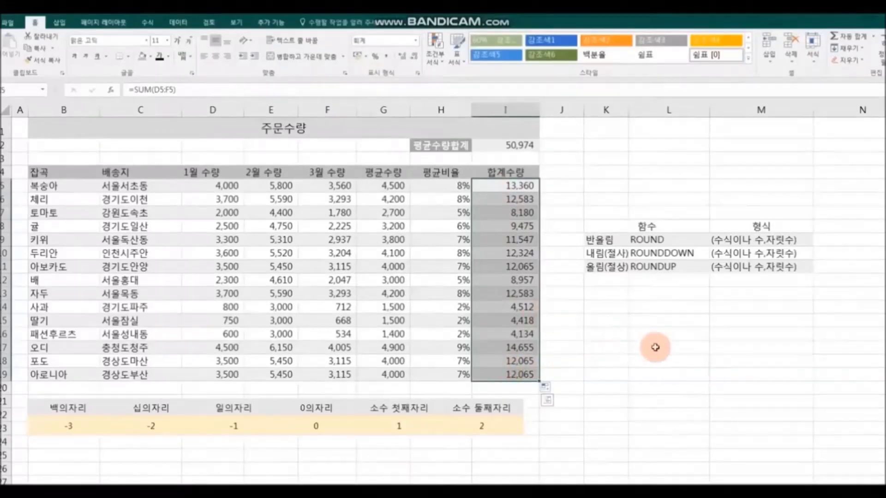
key(Delete)
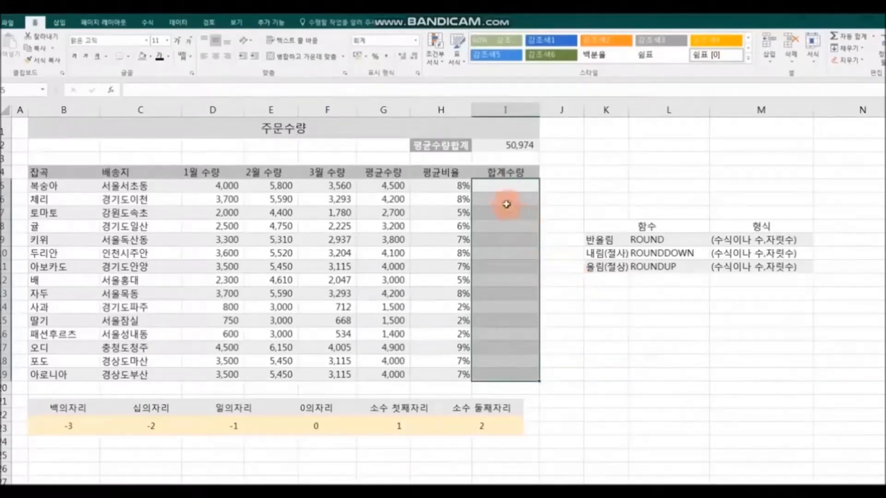
Start the 합계수량 formula in I5 with =SUM(D5:F5) to total the three monthly quantities
click(498, 185)
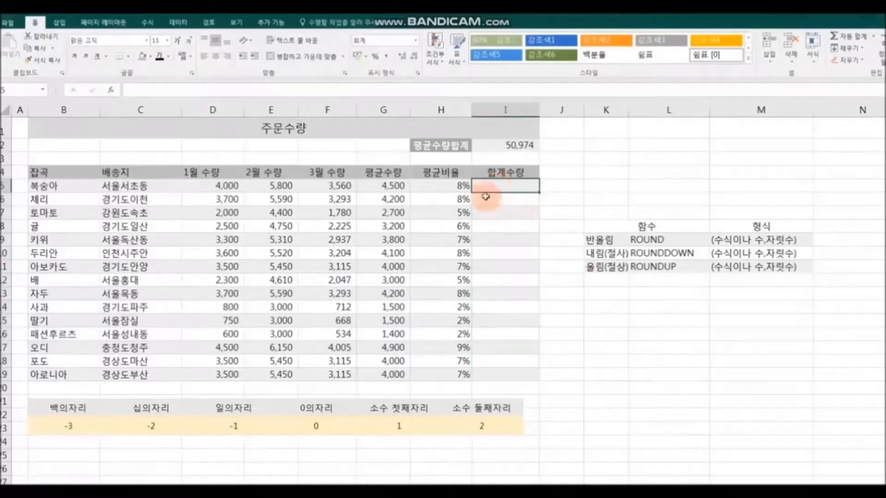
text(=)
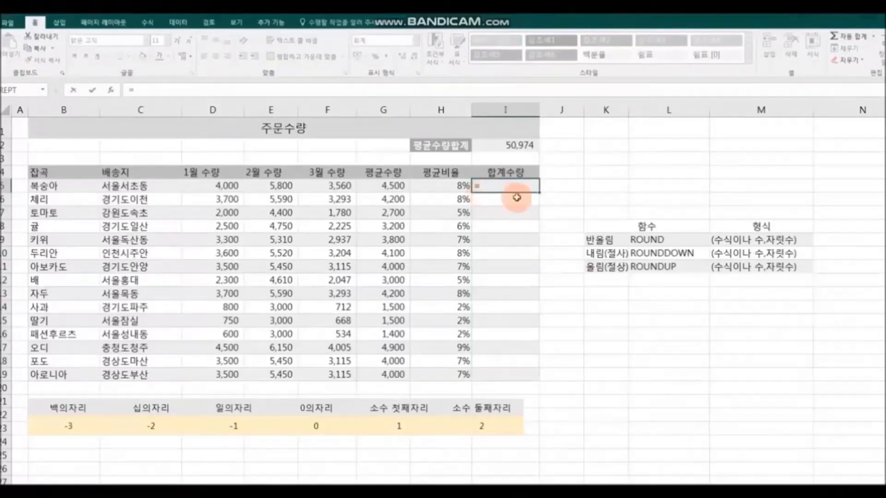
text(SU)
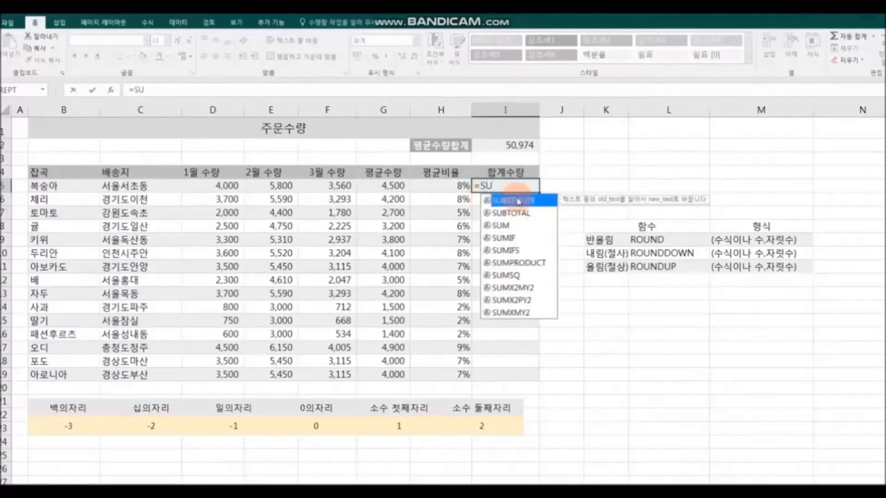
double_click(505, 226)
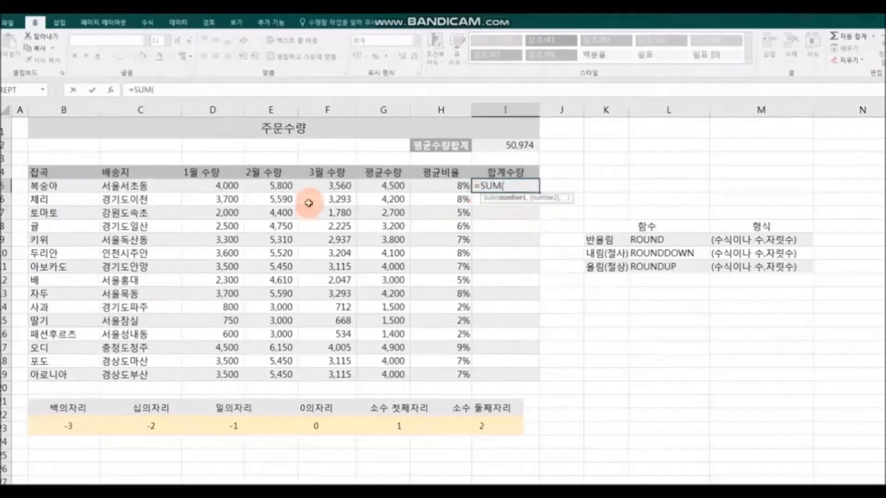
drag(212, 185, 327, 185)
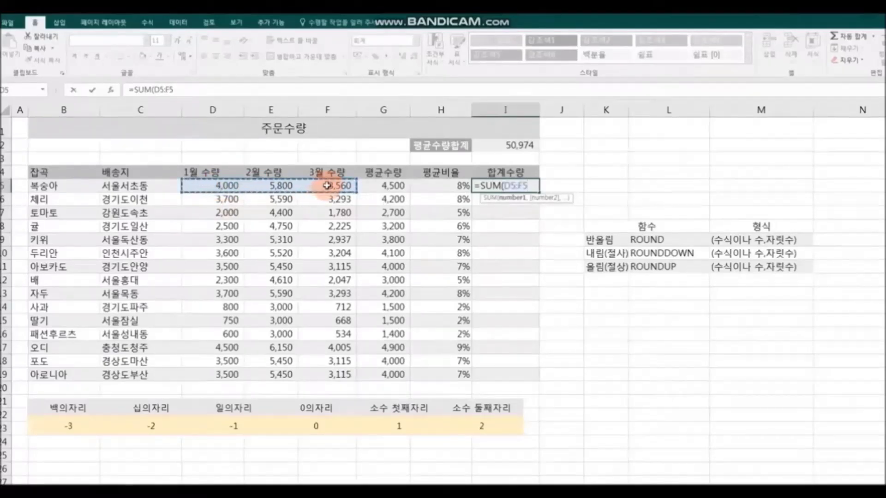
text())
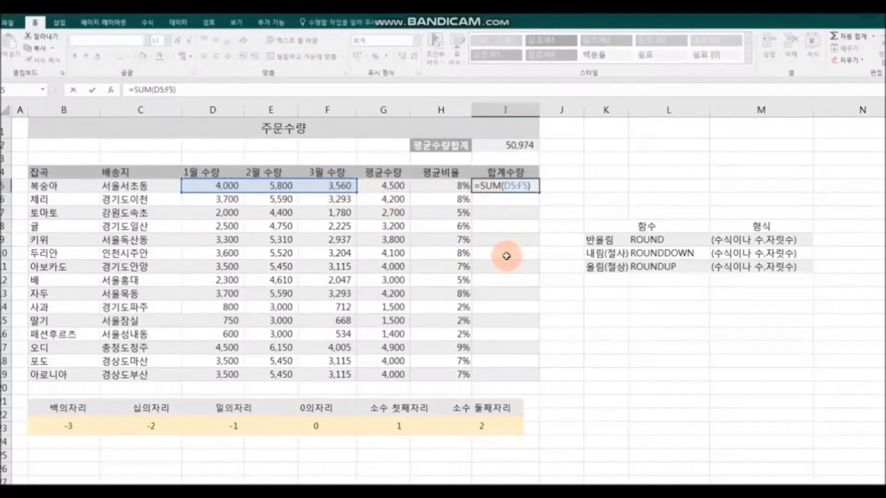
Wrap the SUM in I5 with ROUNDUP at -3 digits, giving =ROUNDUP(SUM(D5:F5),-3)
text(RO)
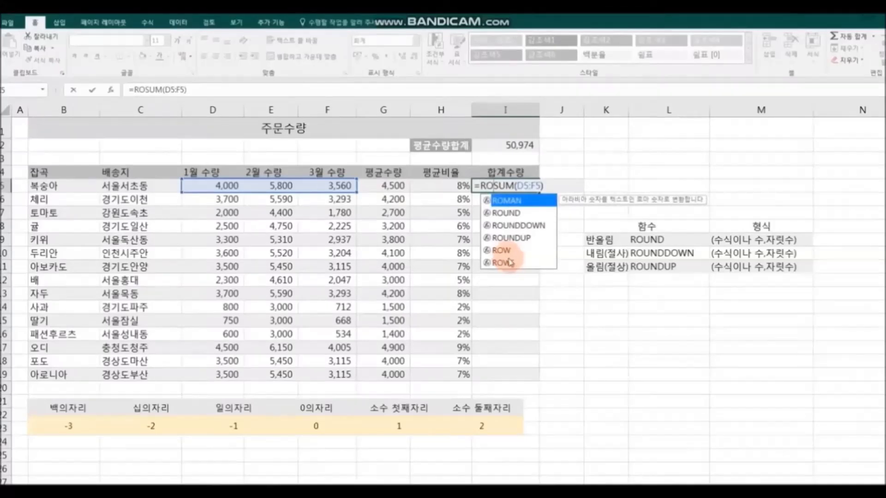
double_click(509, 238)
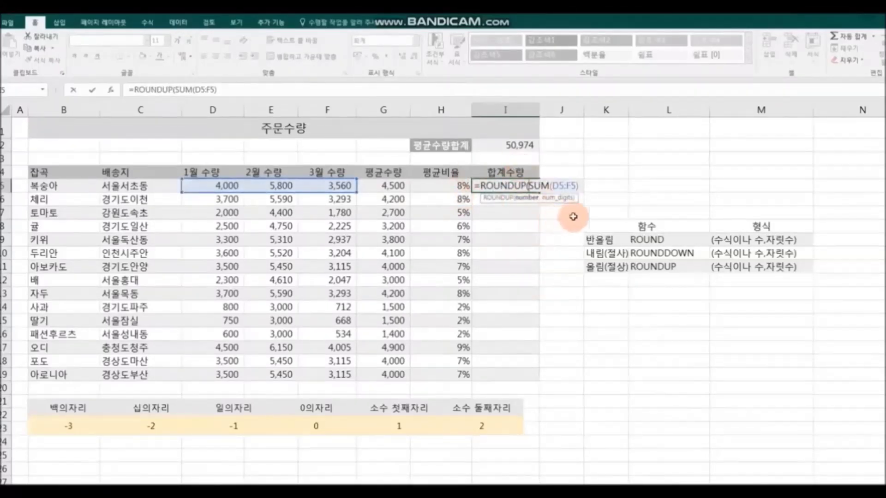
click(580, 186)
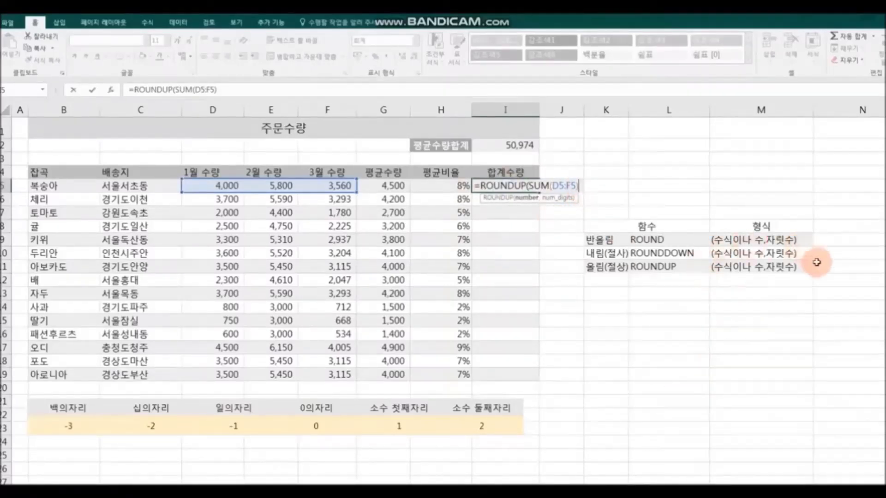
text(,)
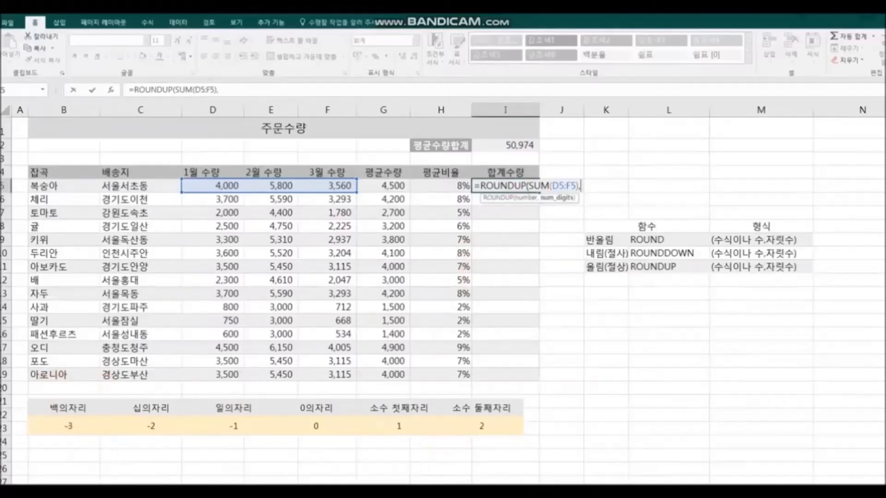
text(-3)
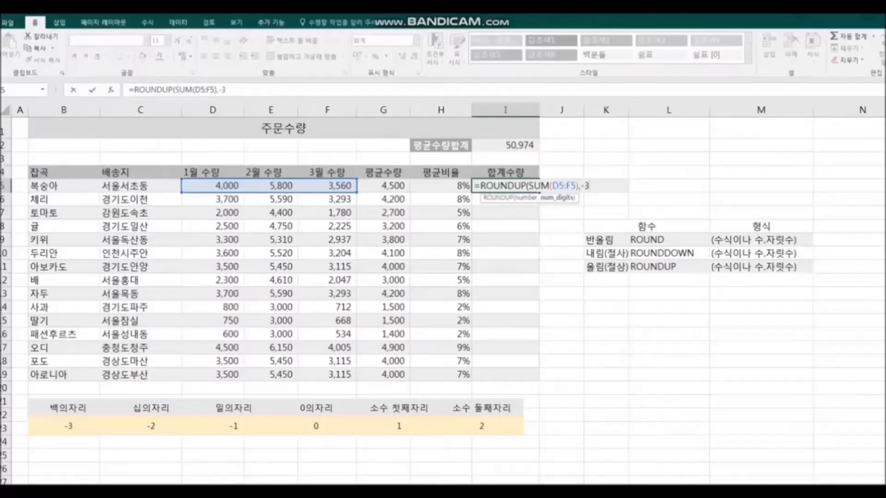
text())
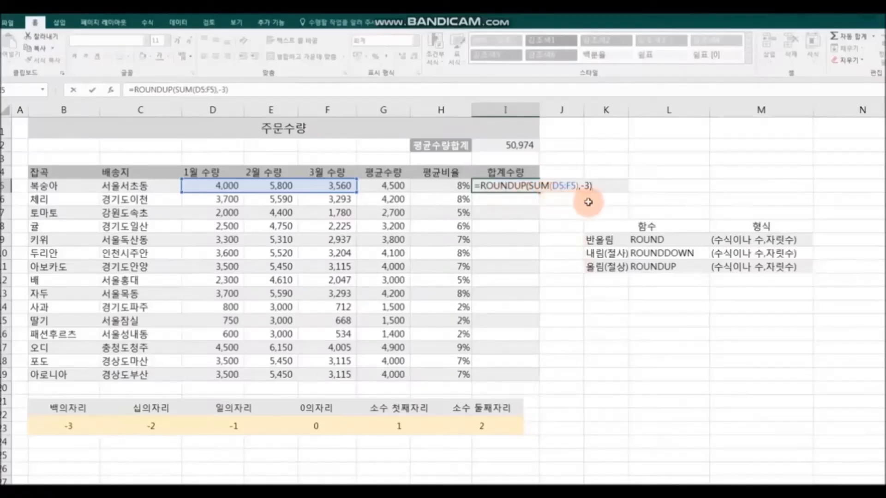
key(Return)
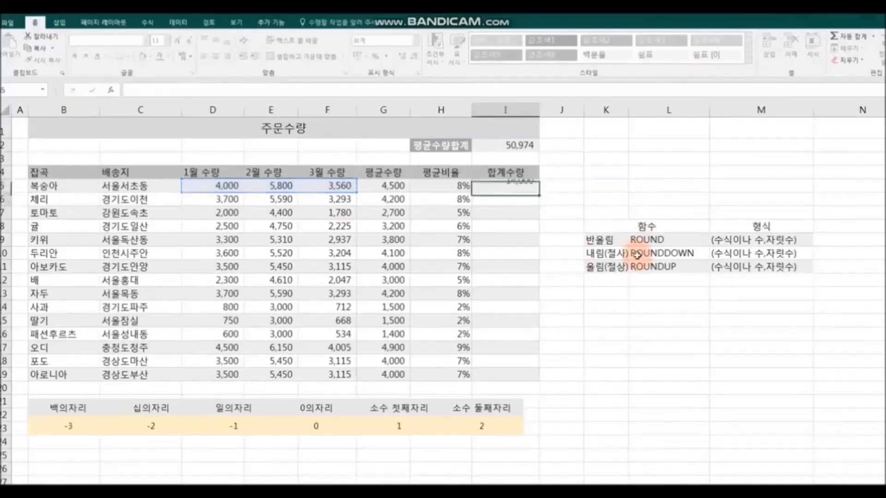
Fill the ROUNDUP formula from I5 down to I19 without formatting
click(508, 189)
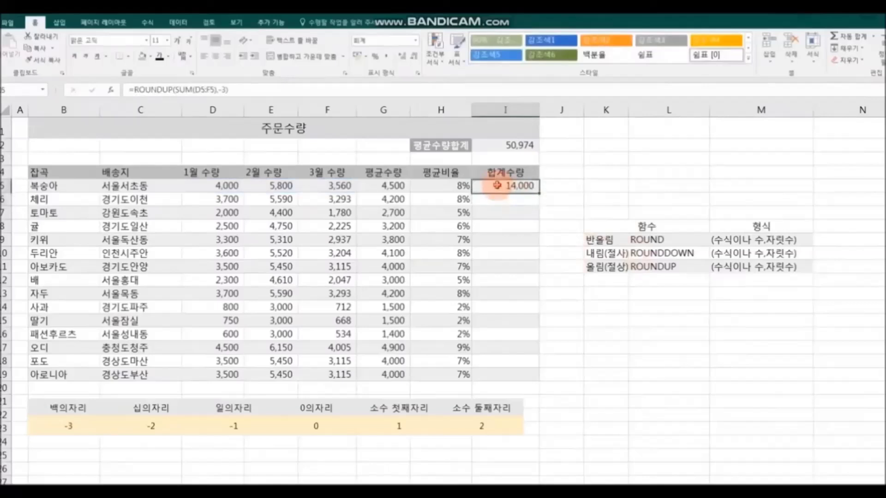
double_click(541, 194)
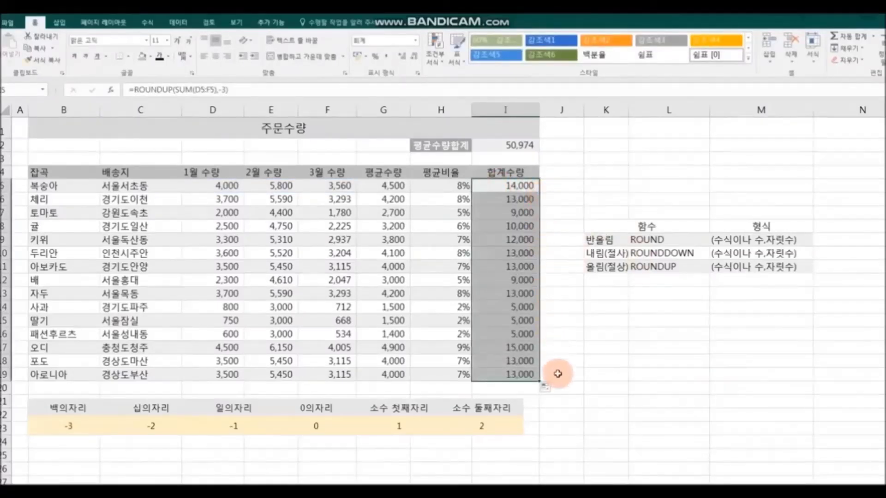
click(546, 387)
click(604, 422)
click(737, 445)
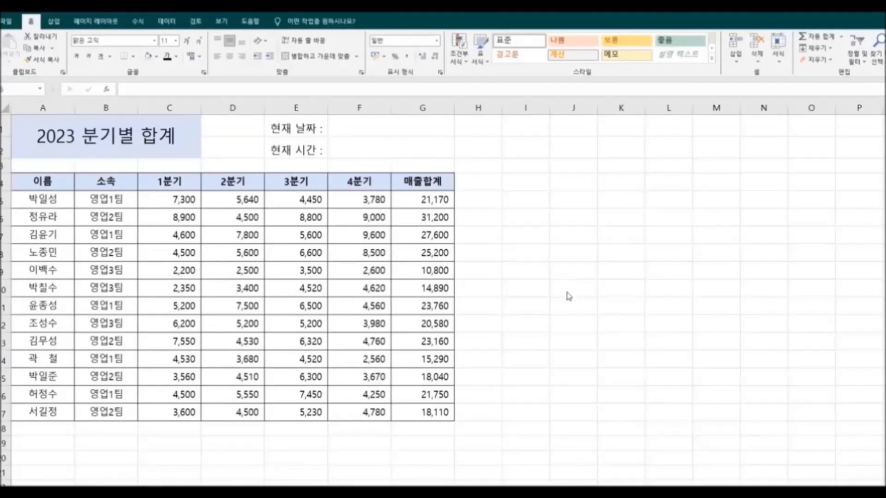
Enter =TODAY() in the 현재 날짜 cell F1 of the 2023 분기별 합계 sheet
click(371, 127)
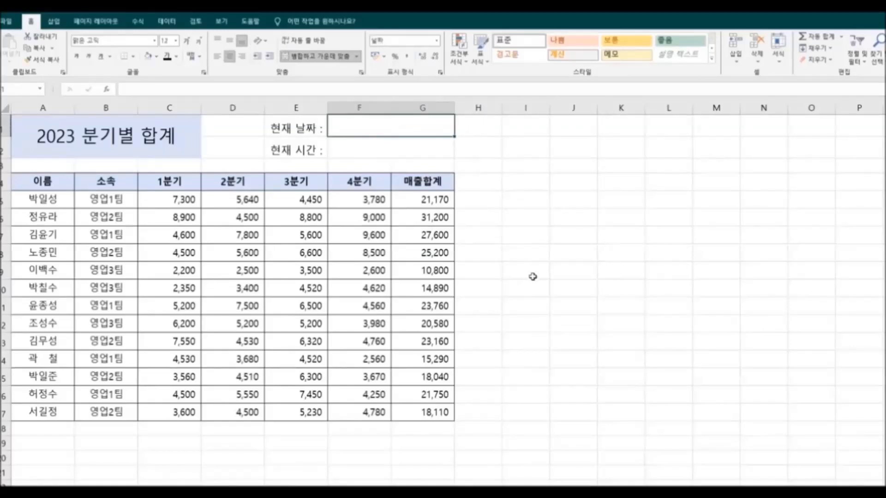
text(=tod)
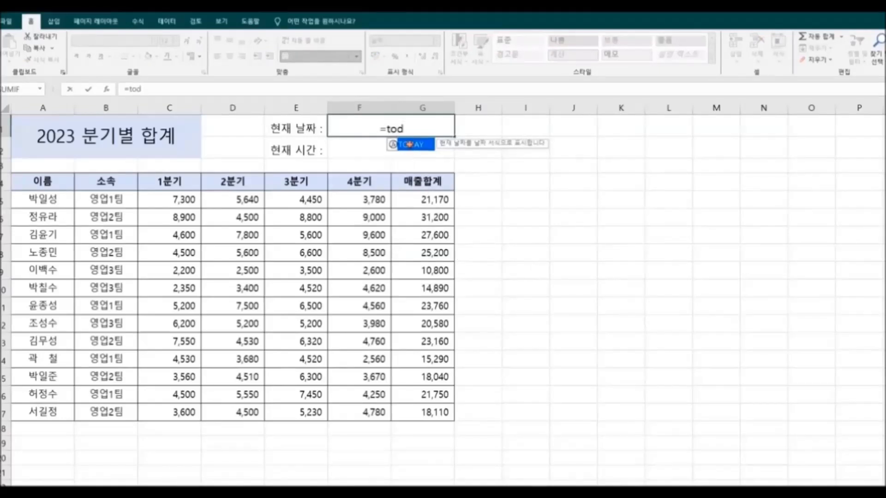
key(Tab)
text())
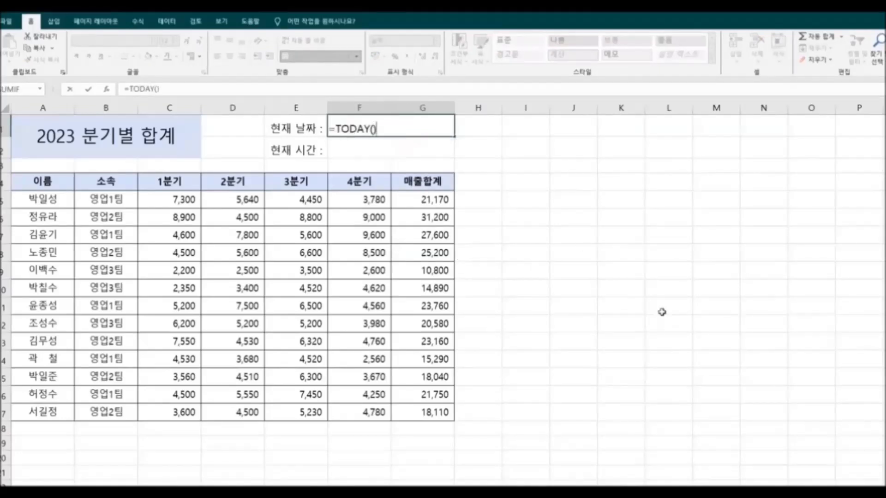
key(Return)
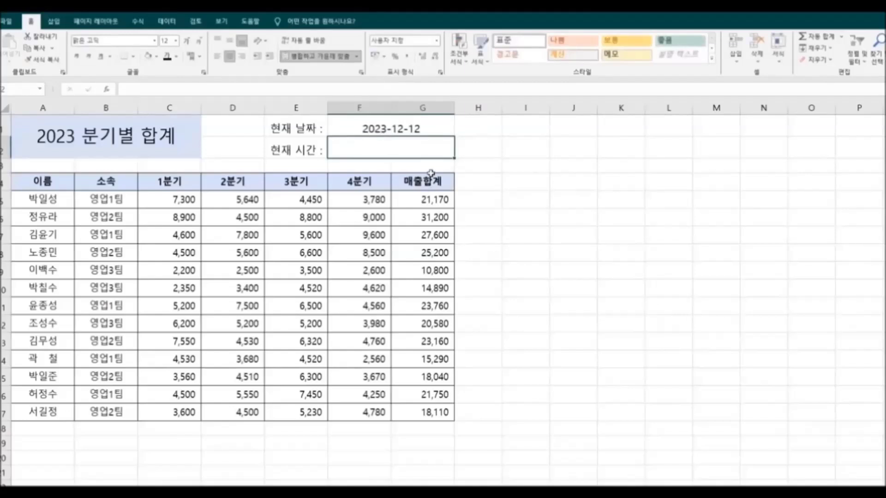
Format the 현재 날짜 cell F1 as a date of the type 3월 14일, showing only month and day
click(439, 128)
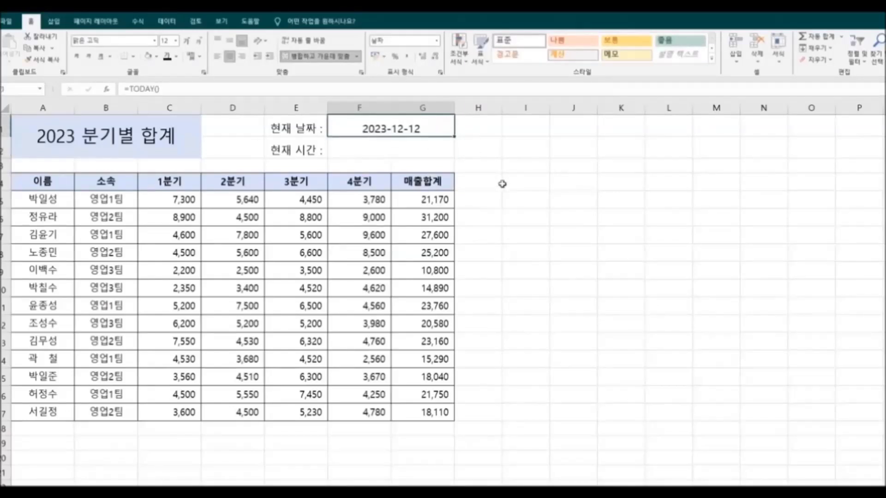
right_click(437, 131)
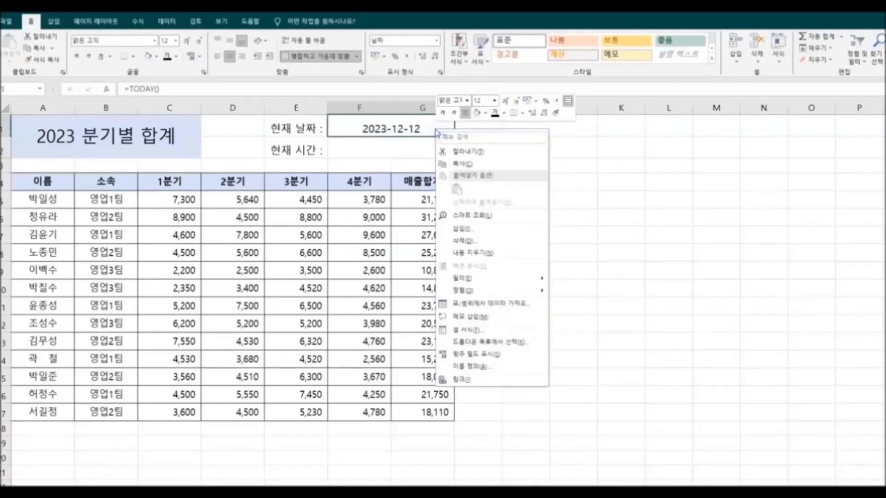
click(475, 330)
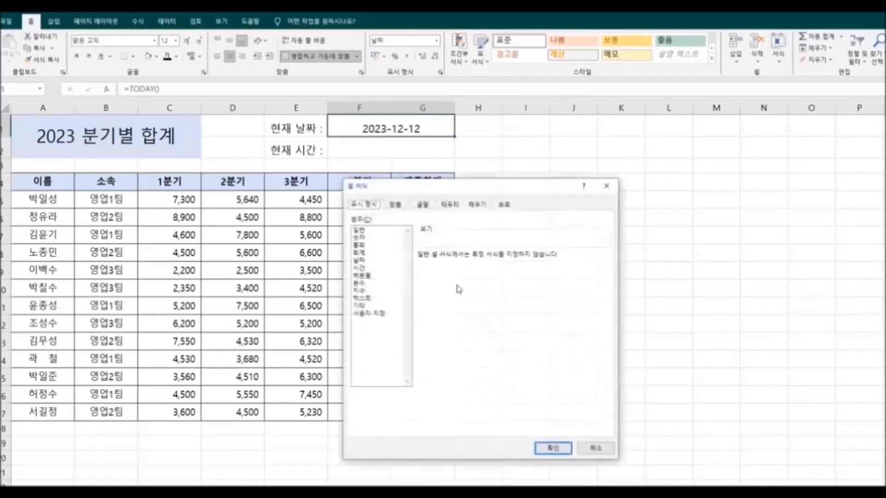
drag(461, 186, 577, 134)
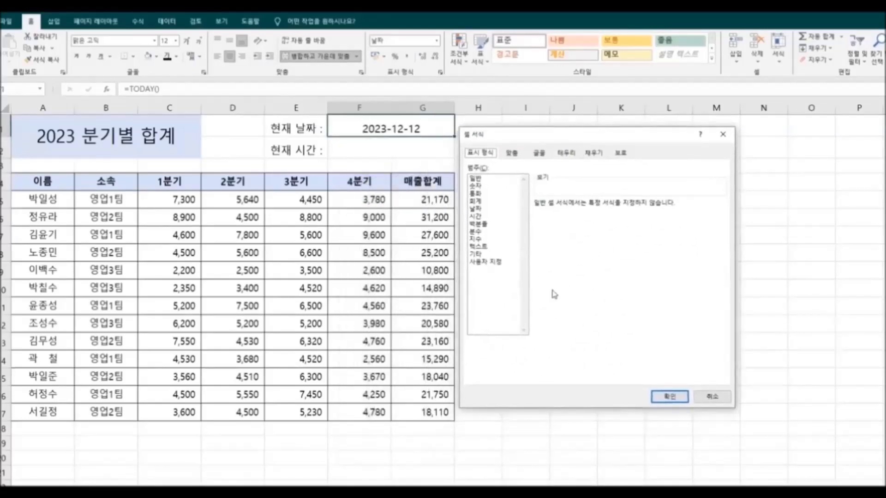
click(478, 208)
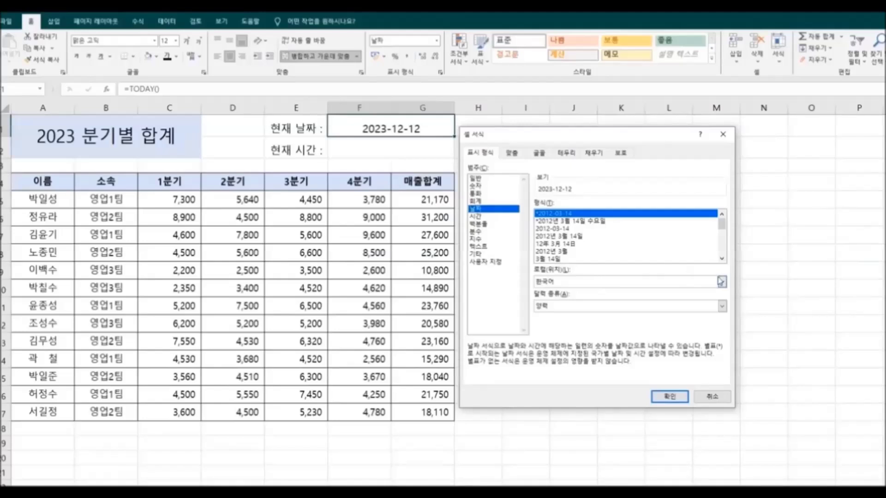
click(557, 259)
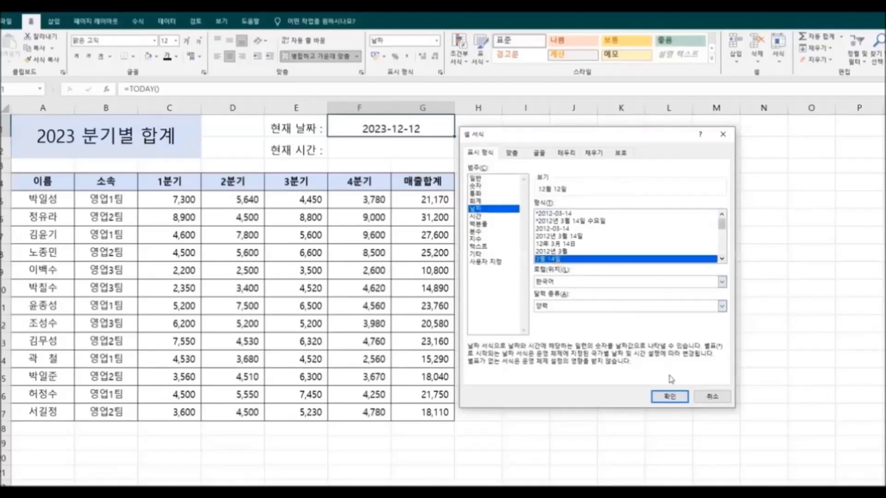
click(669, 396)
click(570, 330)
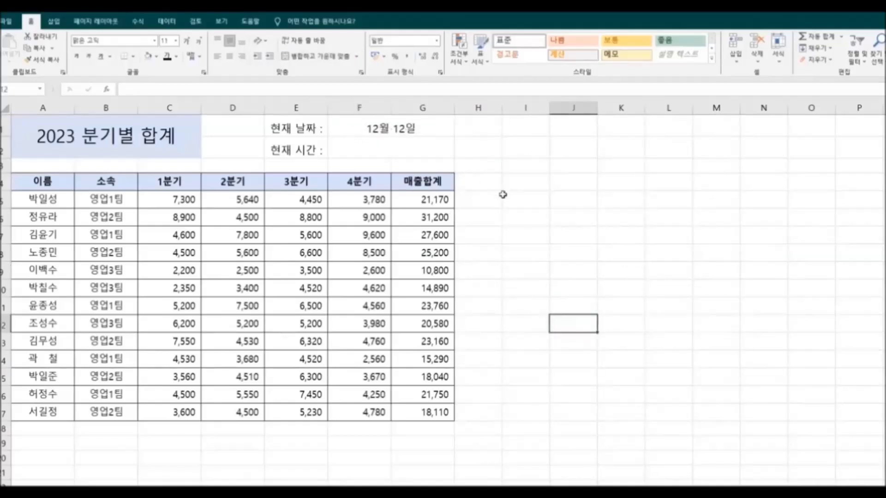
Enter =NOW() in the 현재 시간 cell F2
click(417, 152)
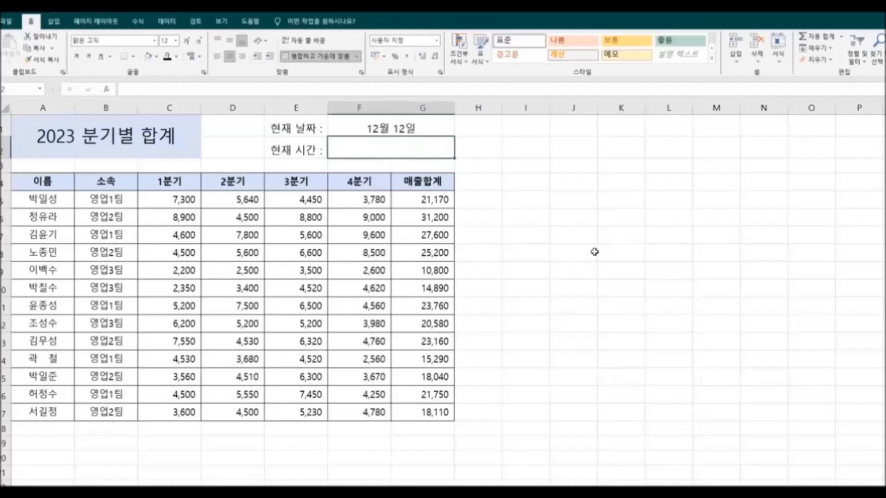
text(=)
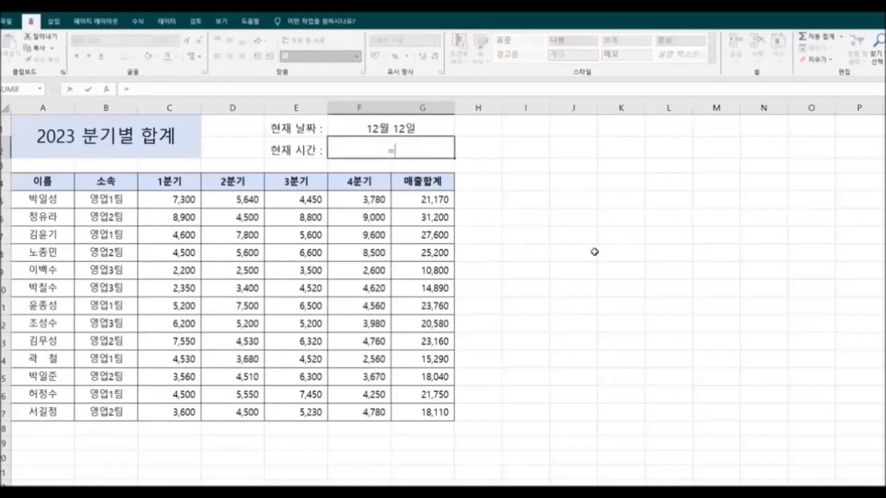
text(no)
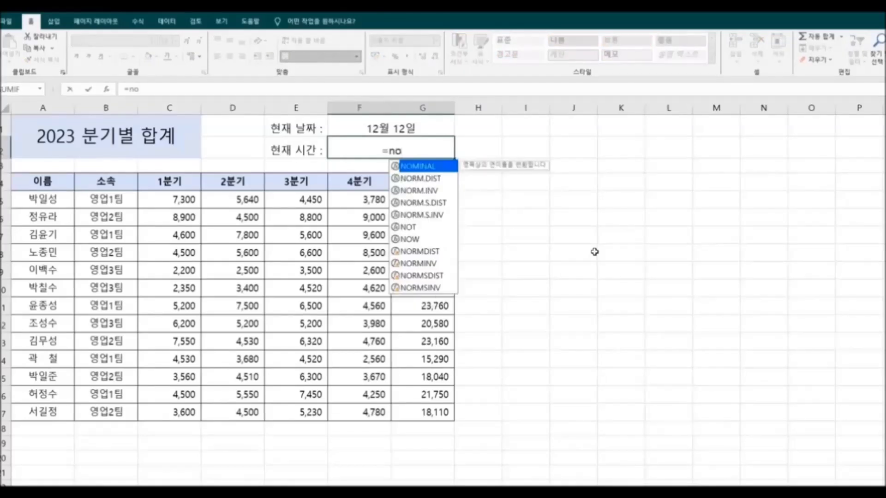
text(w)
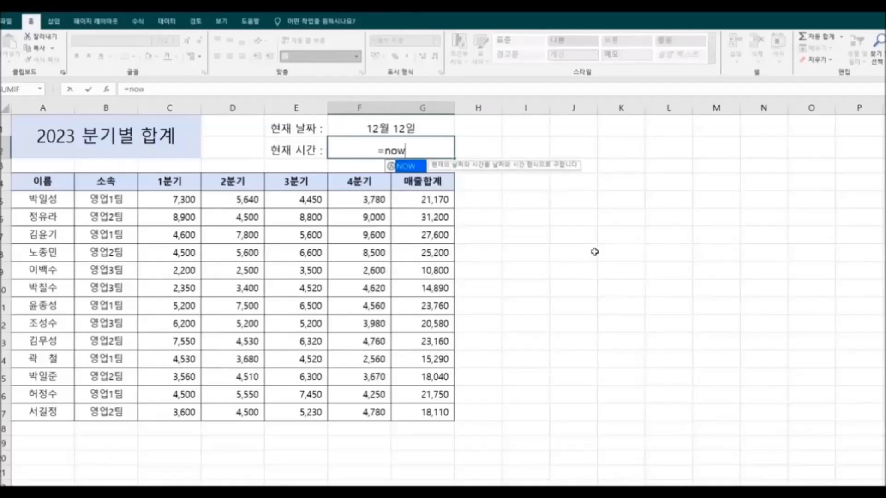
text(())
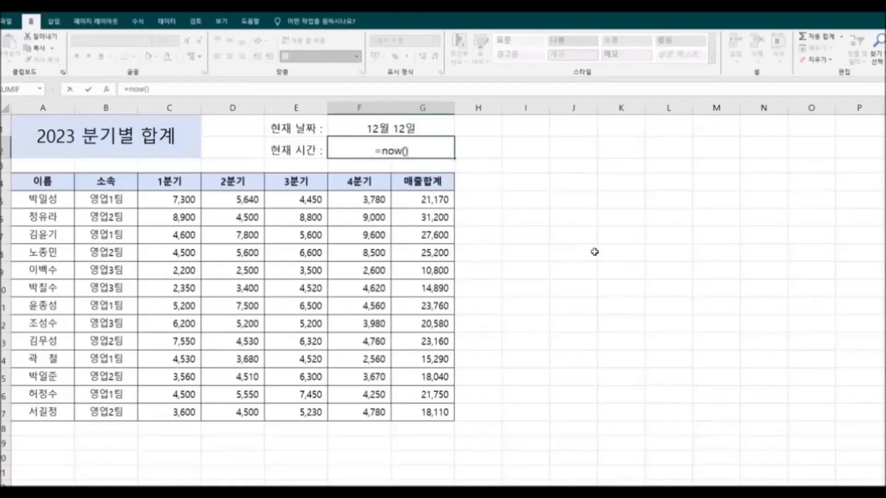
key(Return)
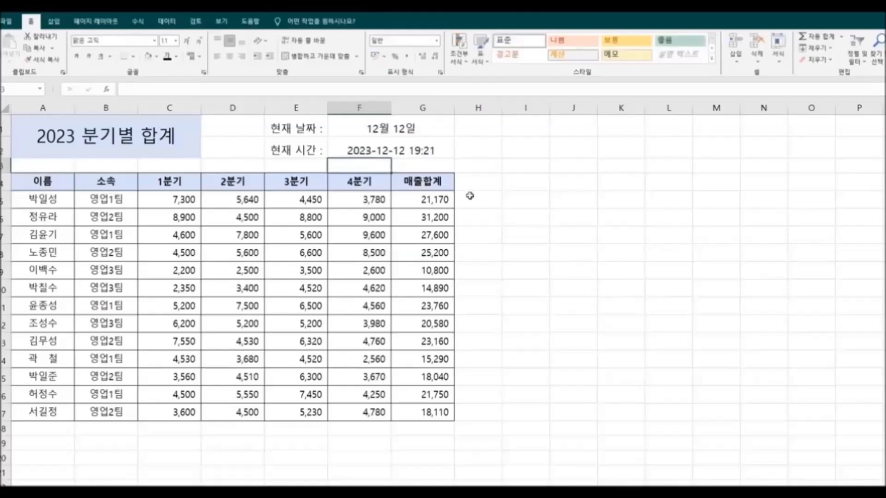
Format the 현재 시간 cell F2 as a time of the type 오후 1:30, showing only hours and minutes
click(442, 149)
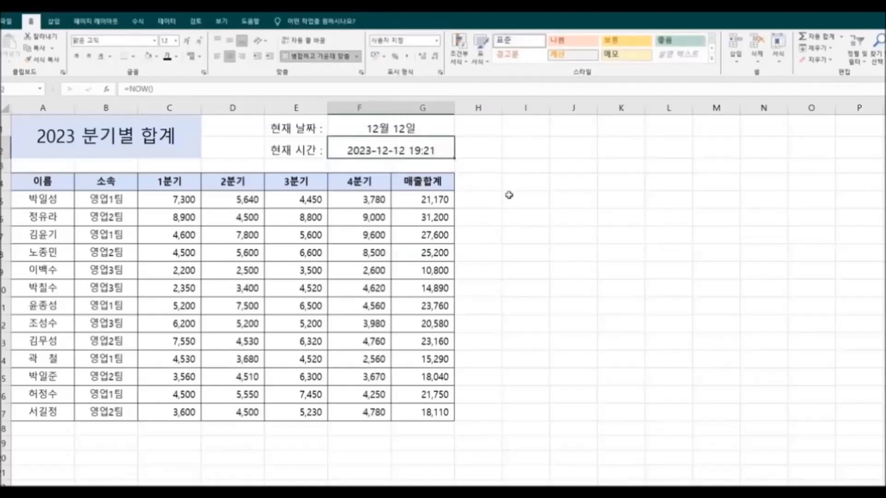
right_click(442, 157)
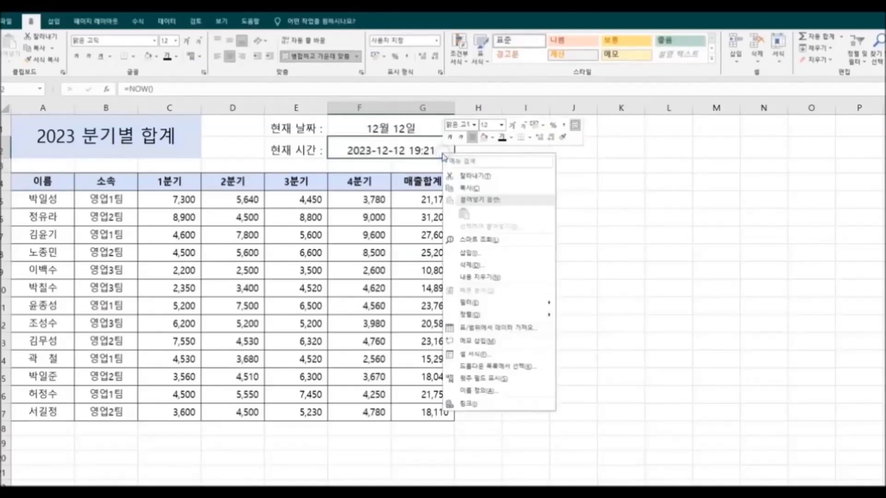
click(503, 353)
drag(548, 207, 593, 131)
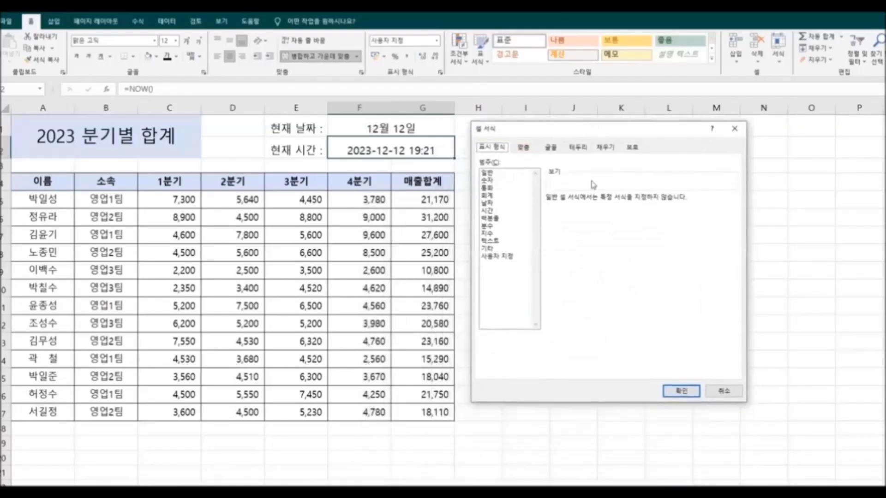
click(487, 211)
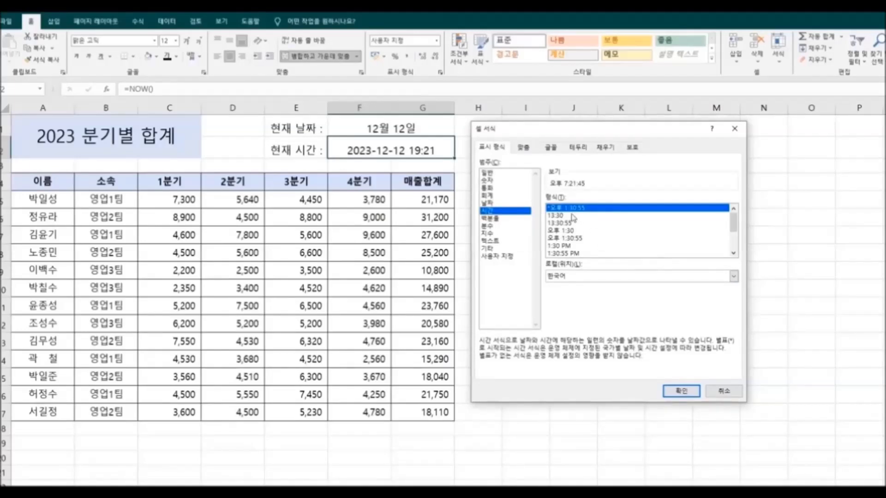
click(569, 231)
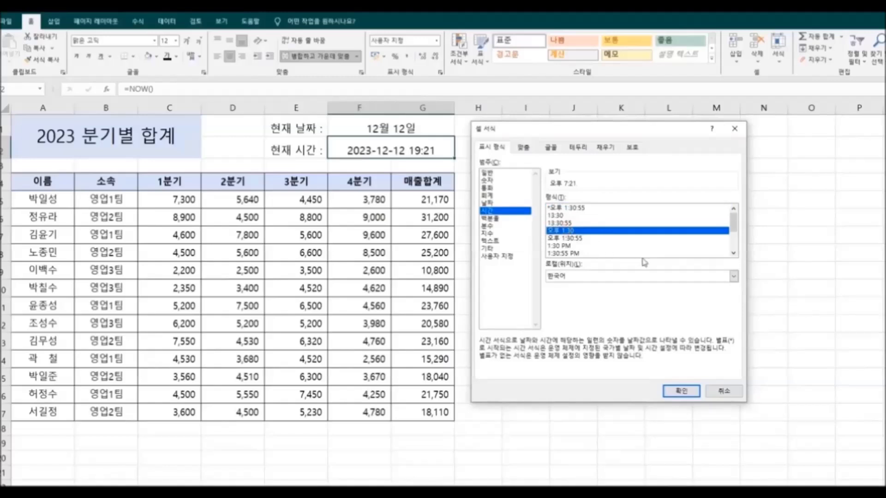
click(680, 390)
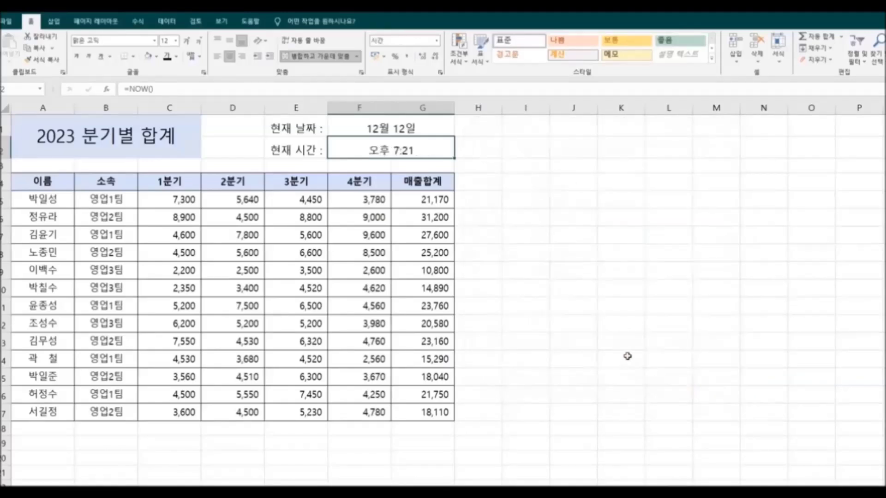
click(588, 325)
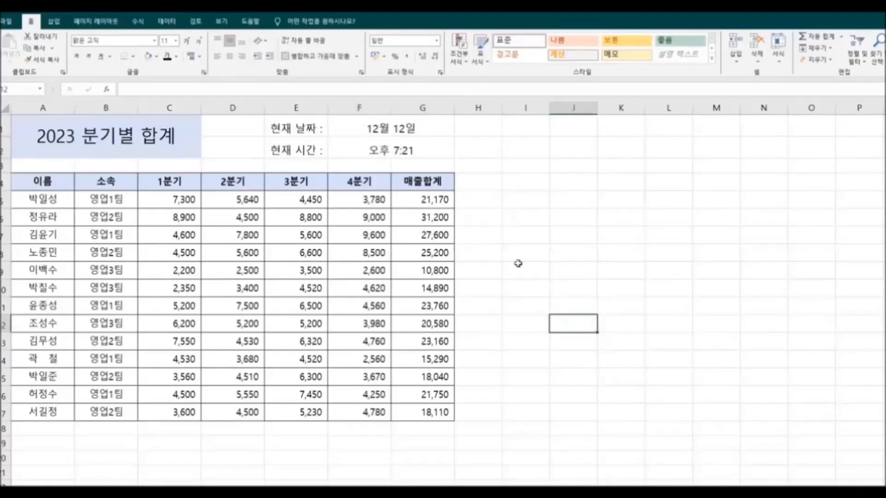
Left-align the 현재 날짜 and 현재 시간 values in F1 and F2
drag(433, 129, 443, 149)
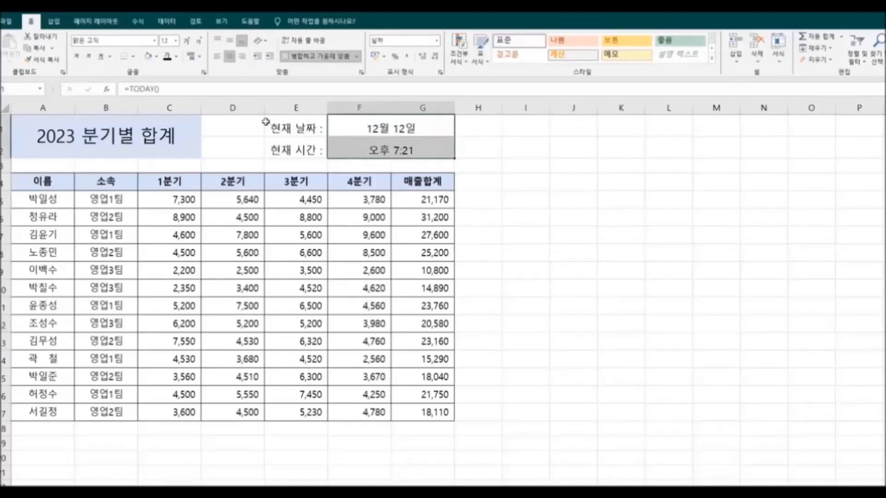
click(217, 56)
click(536, 210)
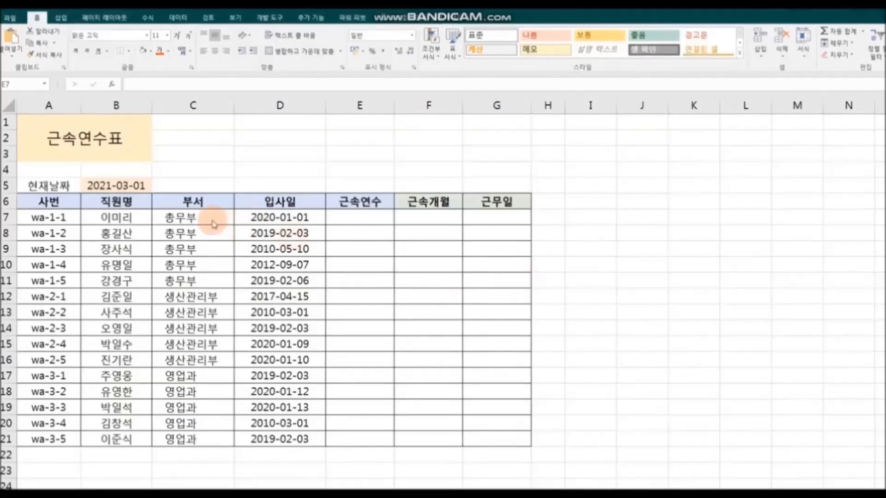
Enter =DATEDIF(D7,$B$5,"Y") in the first 근속연수 cell E7 of the 근속연수표 sheet
click(361, 217)
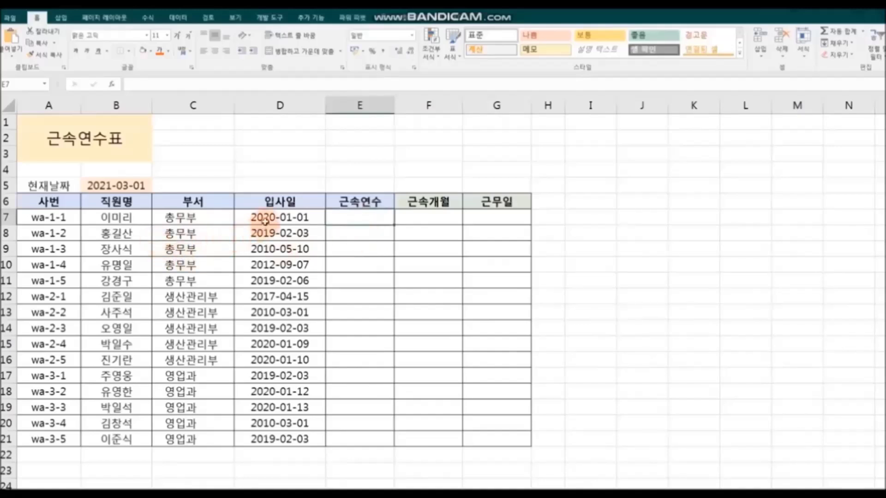
click(265, 219)
click(117, 187)
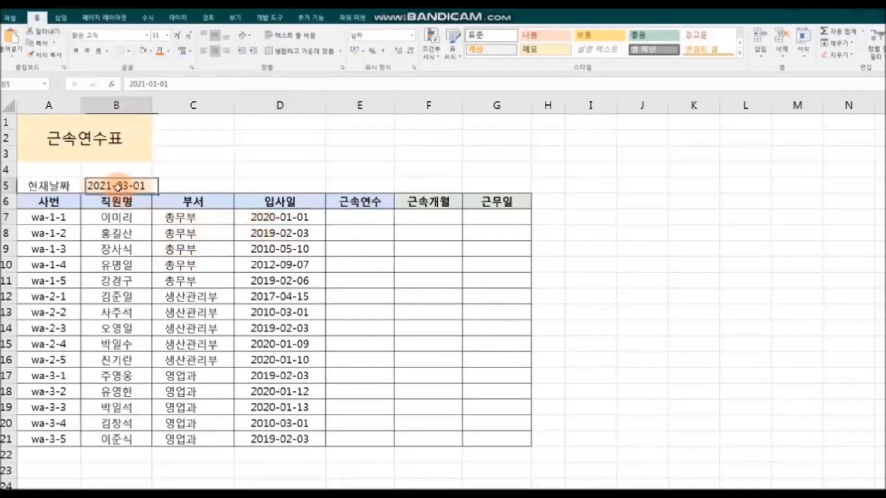
click(356, 220)
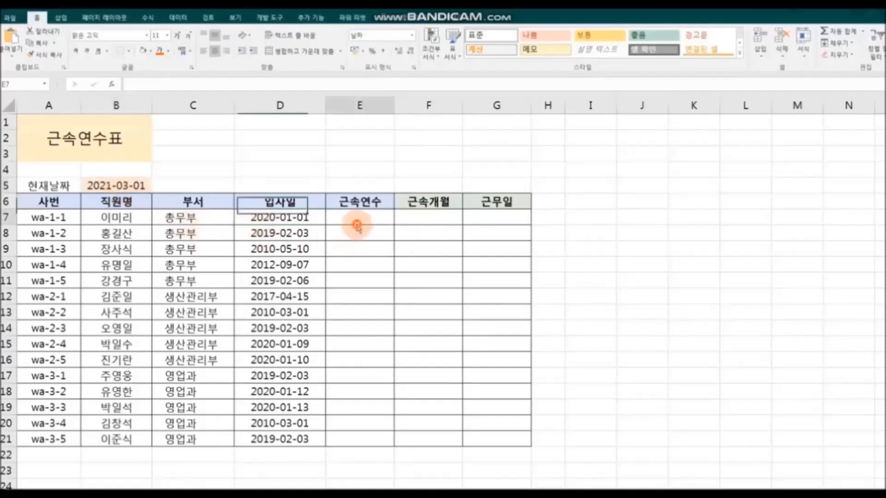
text(=)
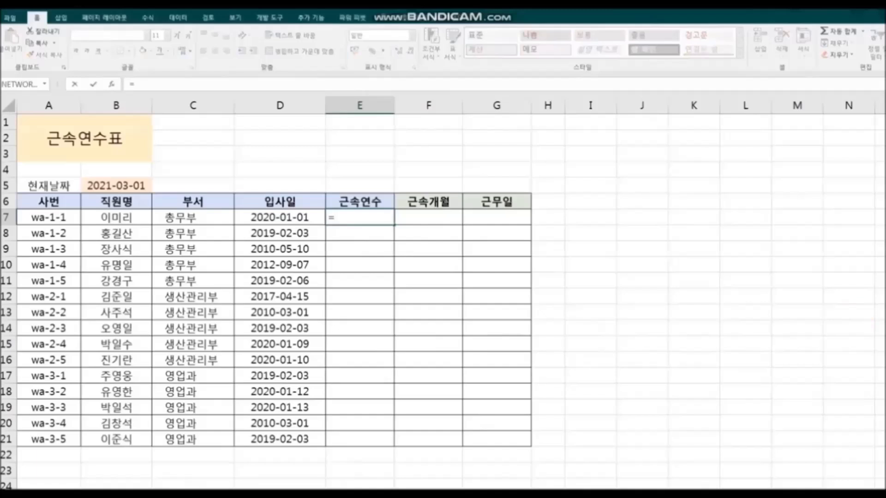
text(DATE)
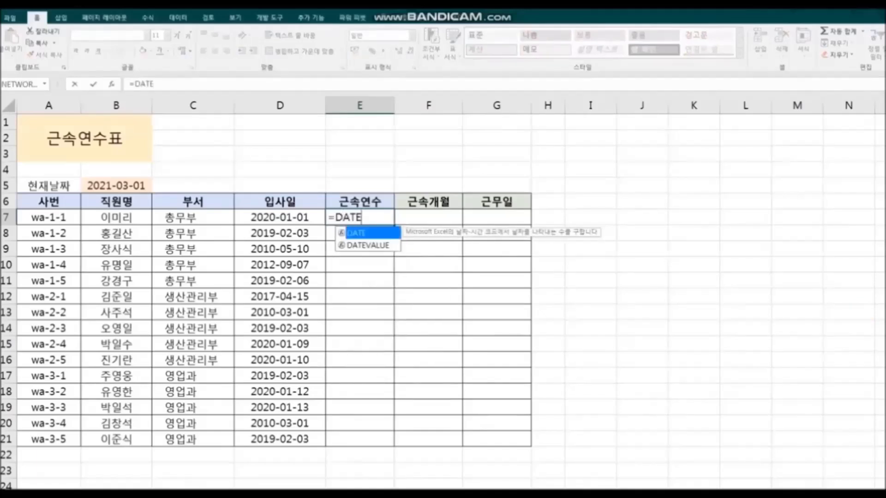
text(DIF)
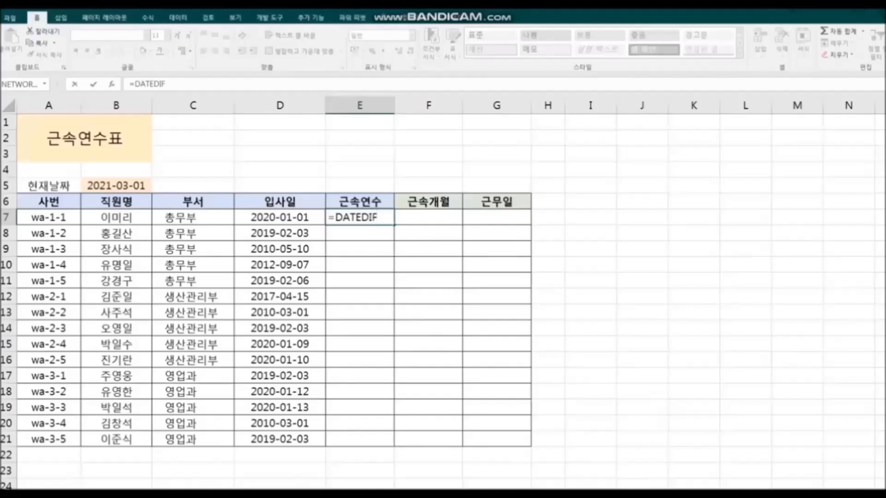
text(()
click(289, 218)
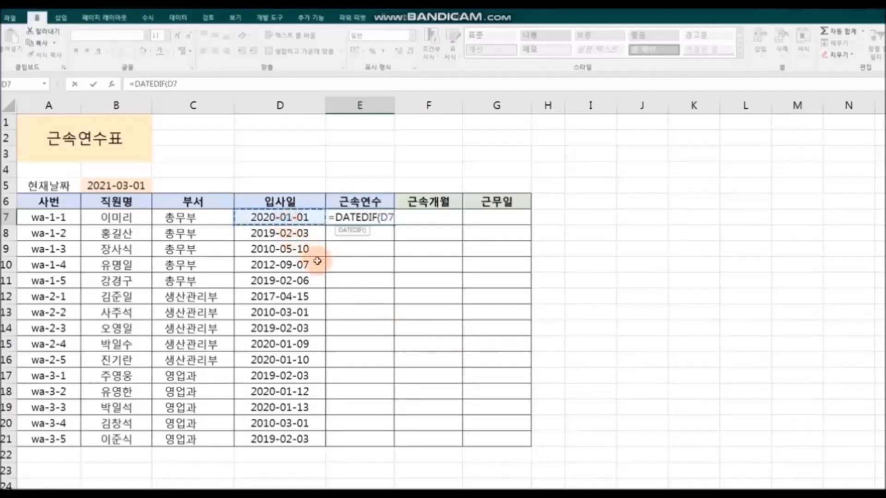
text(,)
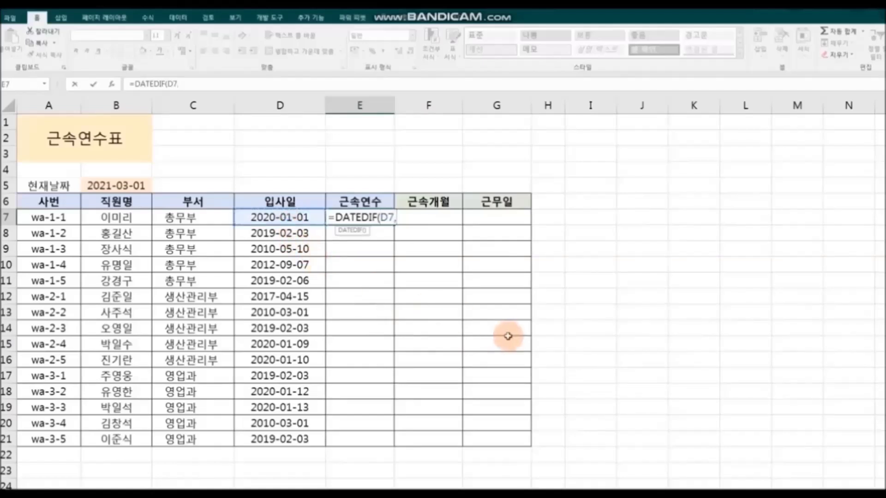
click(114, 187)
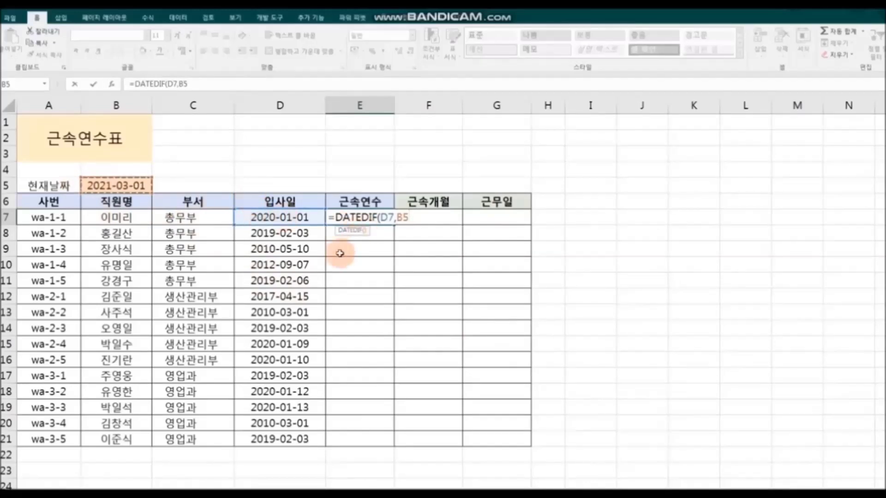
key(F4)
text(,)
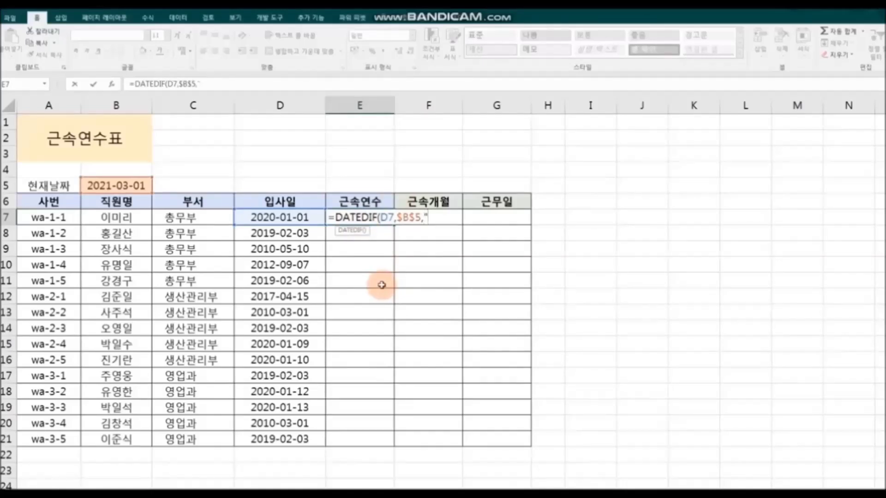
text("Y)
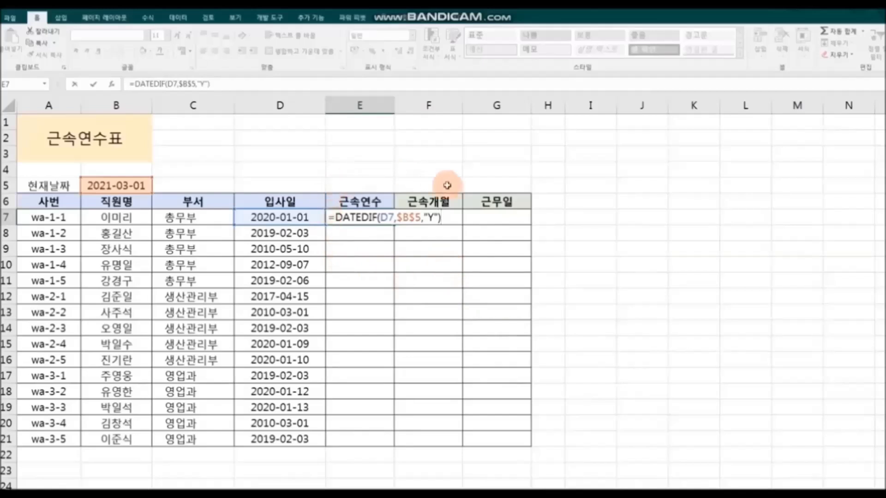
key(Return)
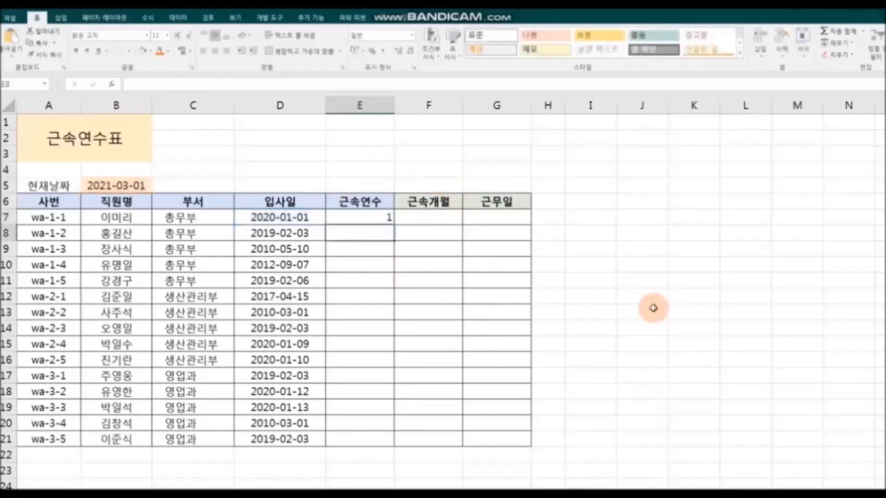
Fill the 근속연수 formula from E7 down to E21
click(373, 218)
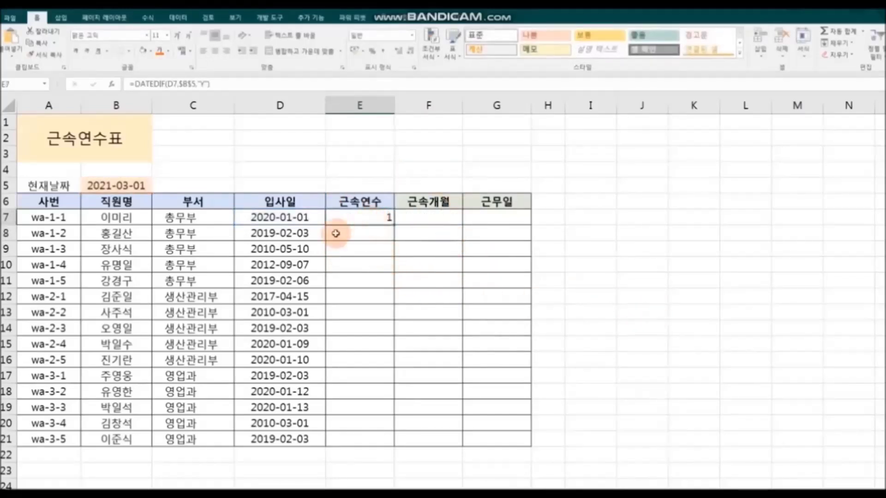
double_click(396, 225)
click(641, 311)
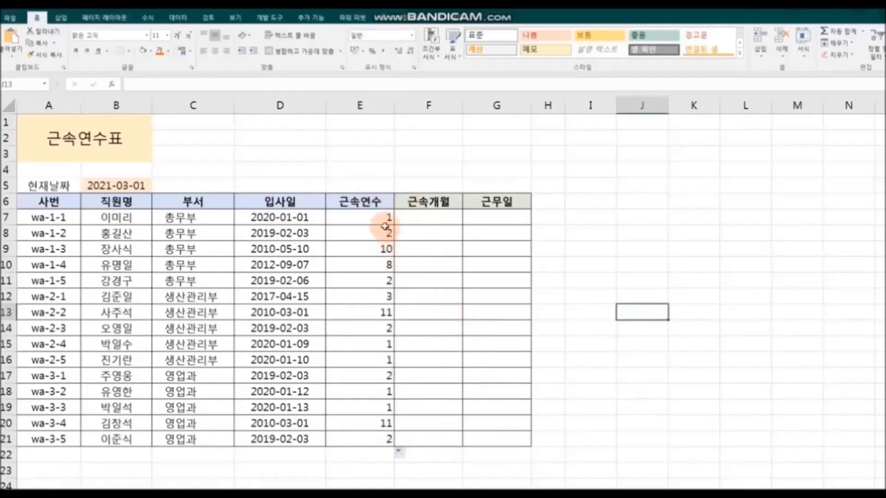
Enter =DATEDIF(D7,$B$5,"M") in the first 근속개월 cell F7
click(440, 219)
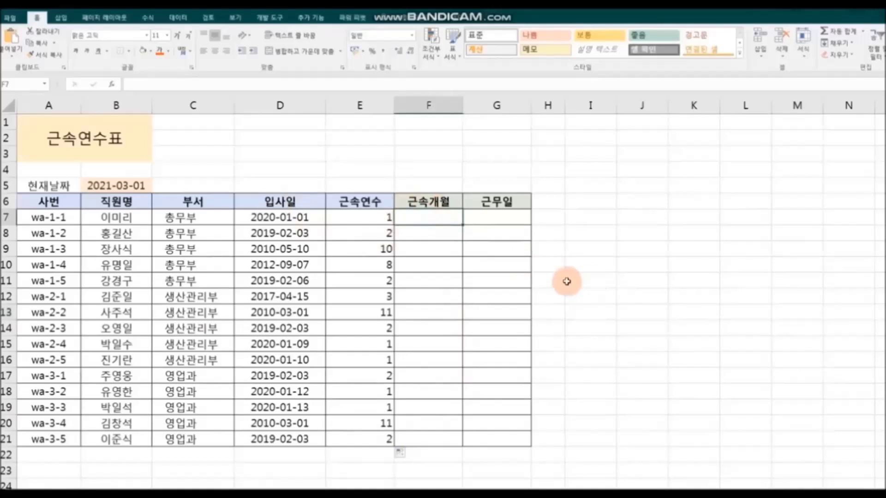
click(377, 220)
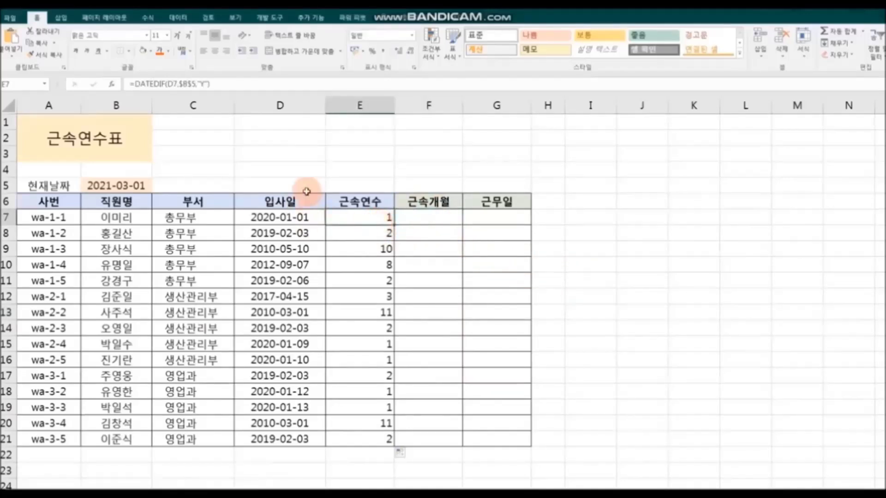
click(438, 221)
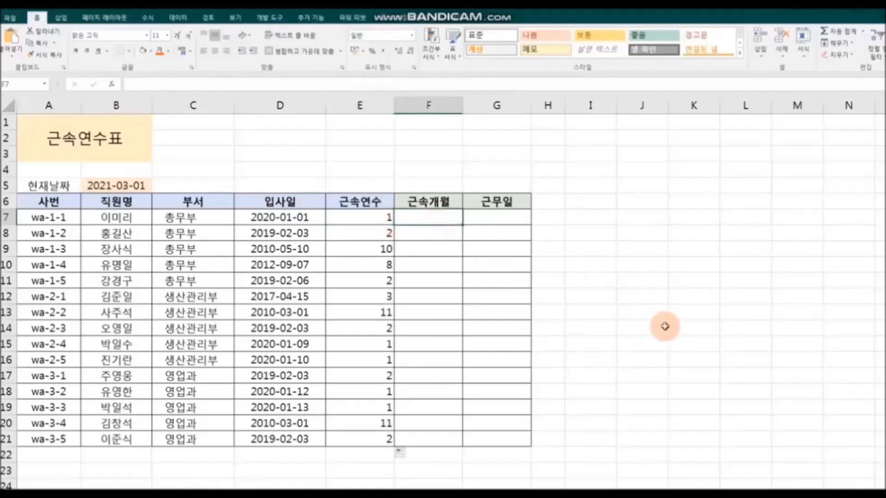
text(=DATED)
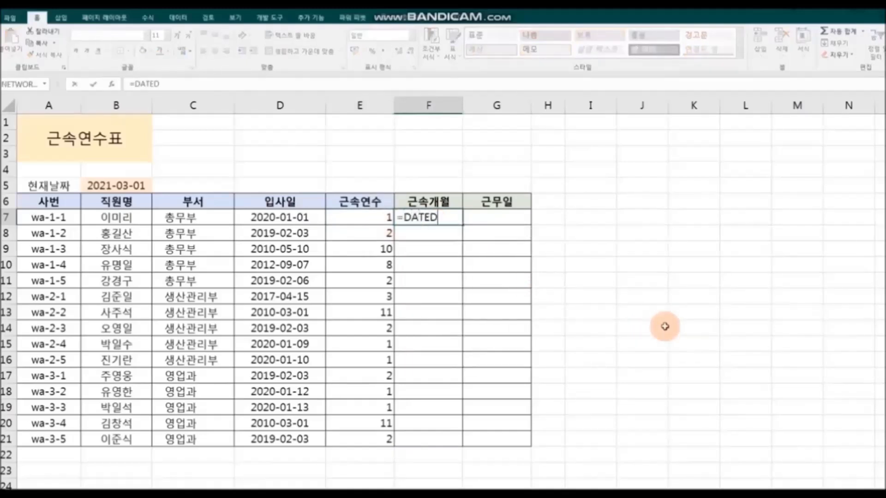
text(IF()
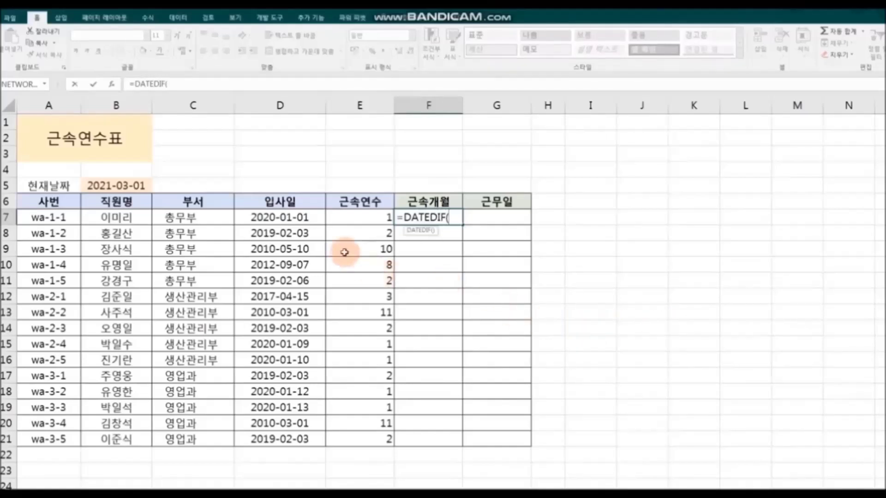
click(303, 221)
text(,)
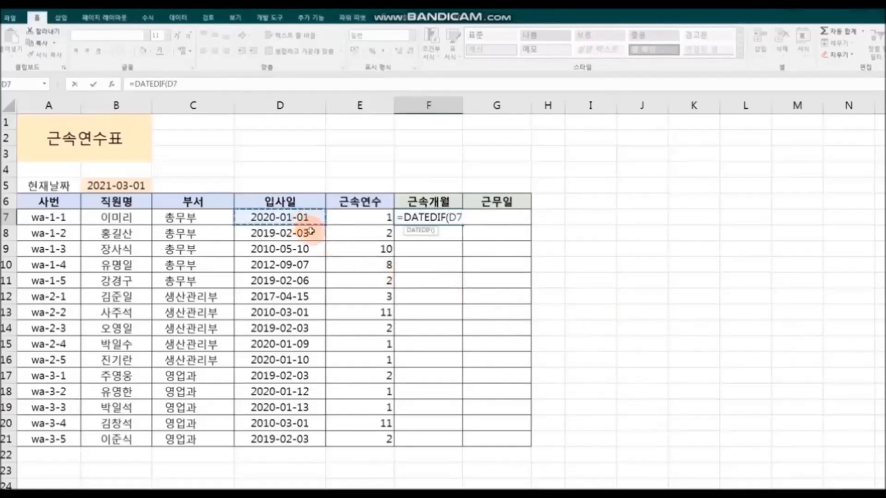
click(138, 185)
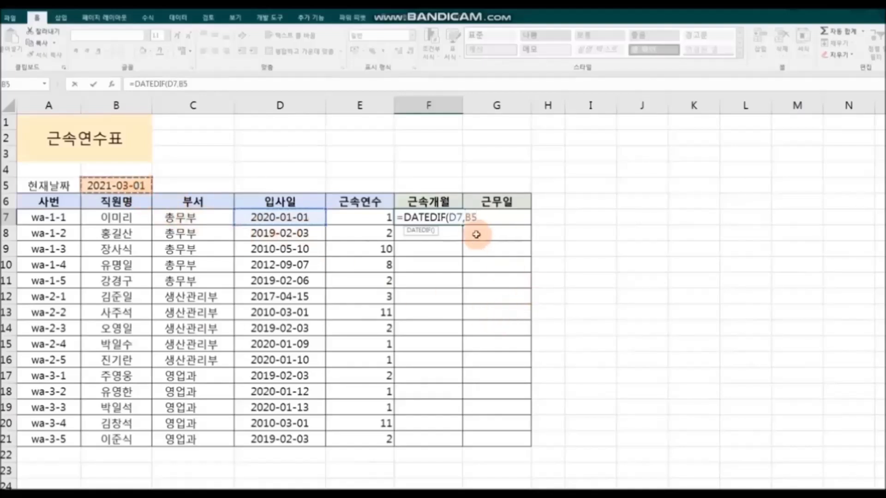
key(F4)
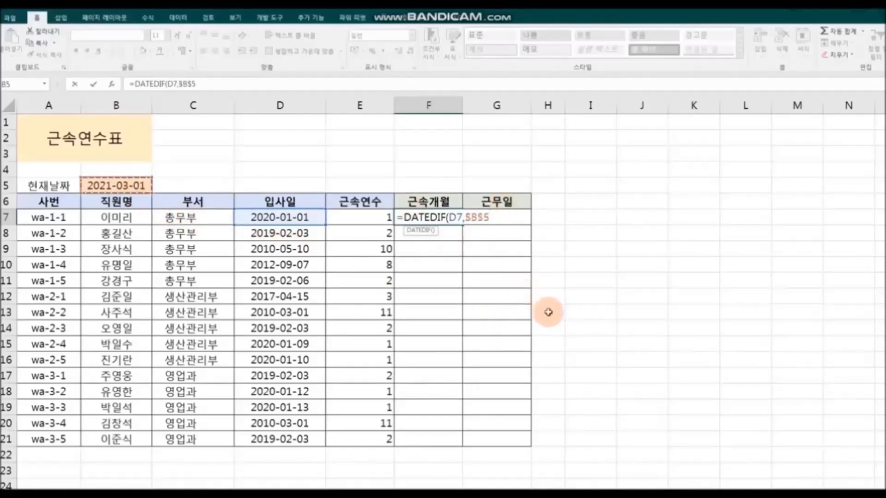
text(,")
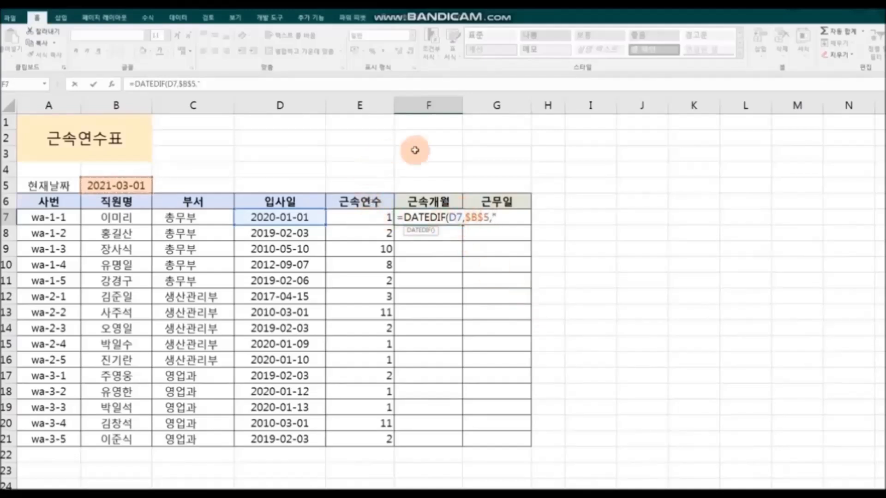
text(M")
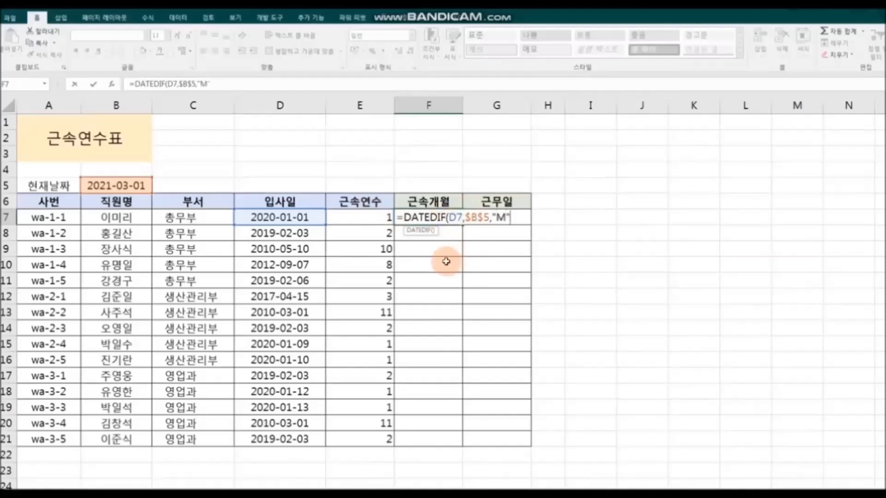
text())
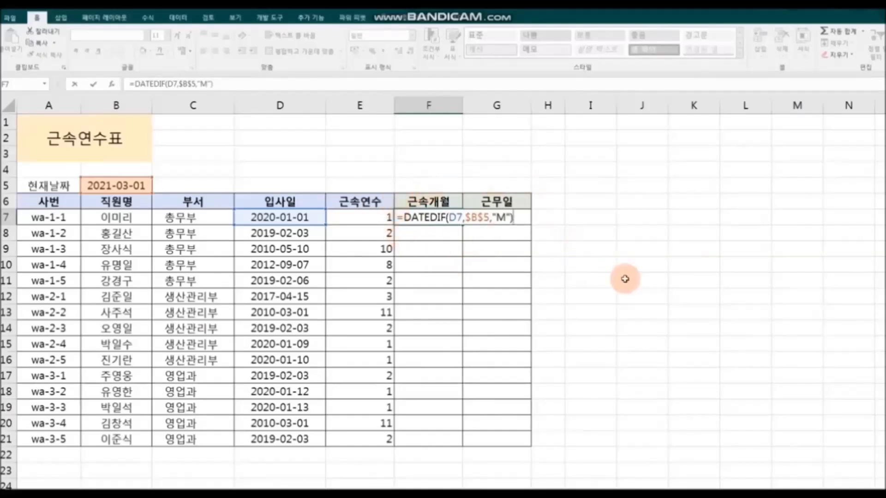
key(Return)
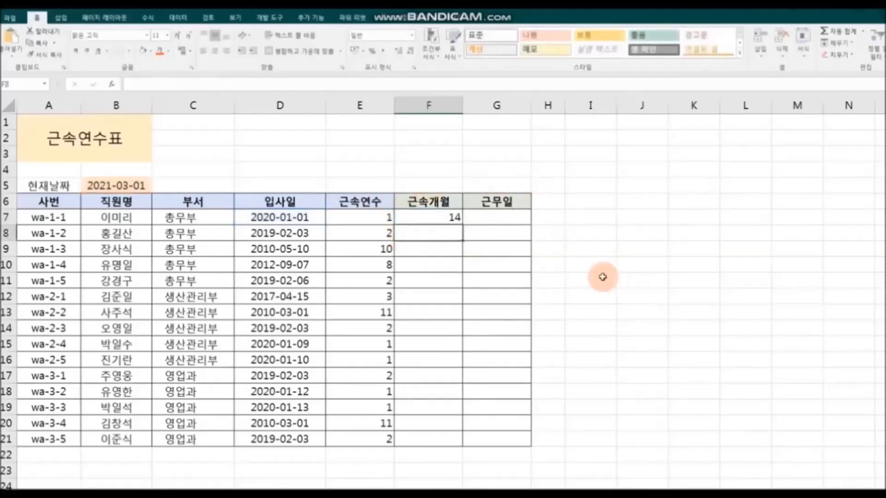
Enter =DATEDIF(D7,$B$5,"D") in the first 근무일 cell G7
click(413, 220)
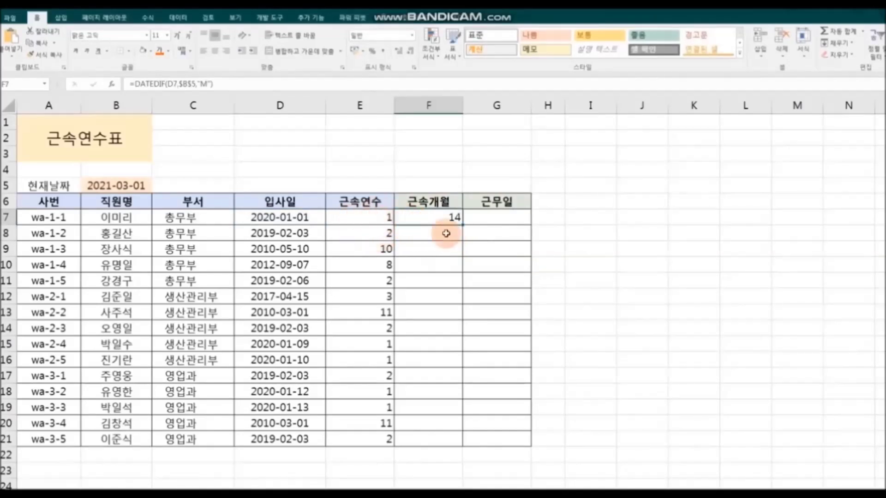
click(492, 221)
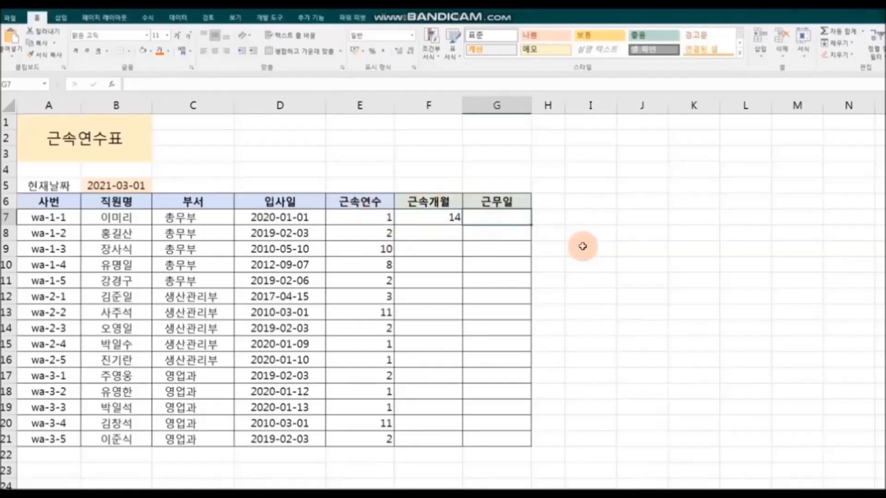
text(=)
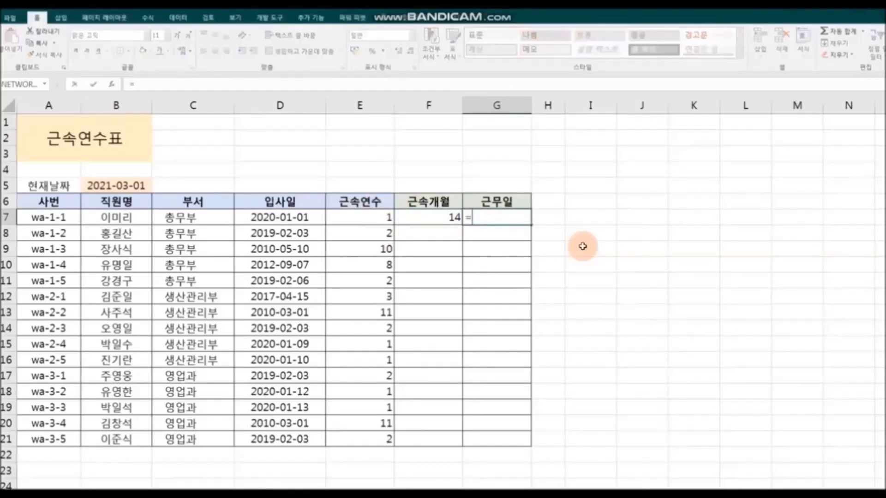
text(DATE)
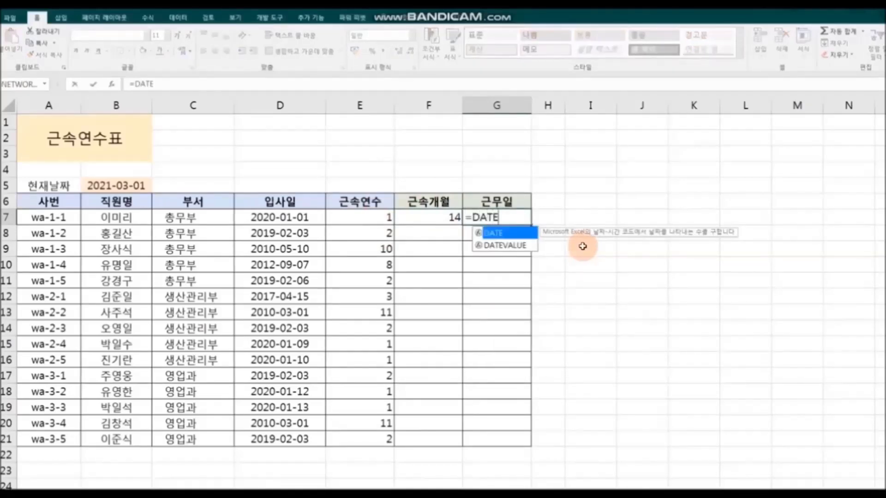
text(DIF)
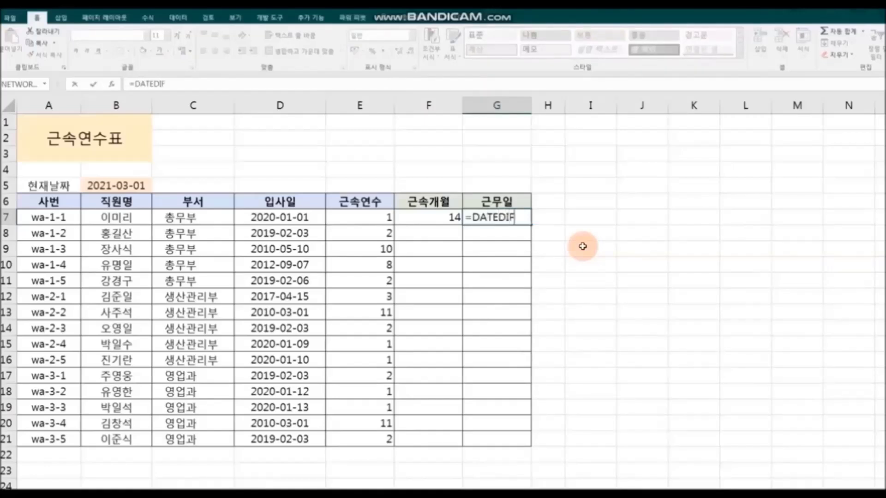
text(()
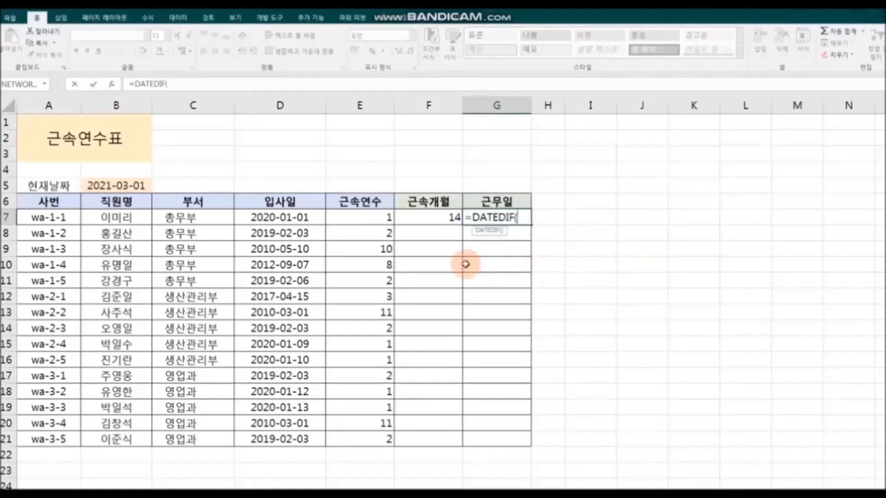
click(297, 220)
text(,)
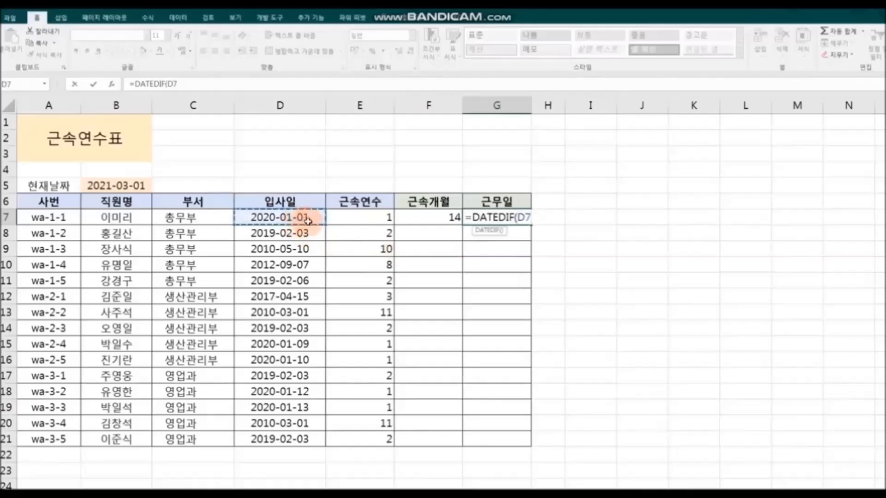
click(138, 186)
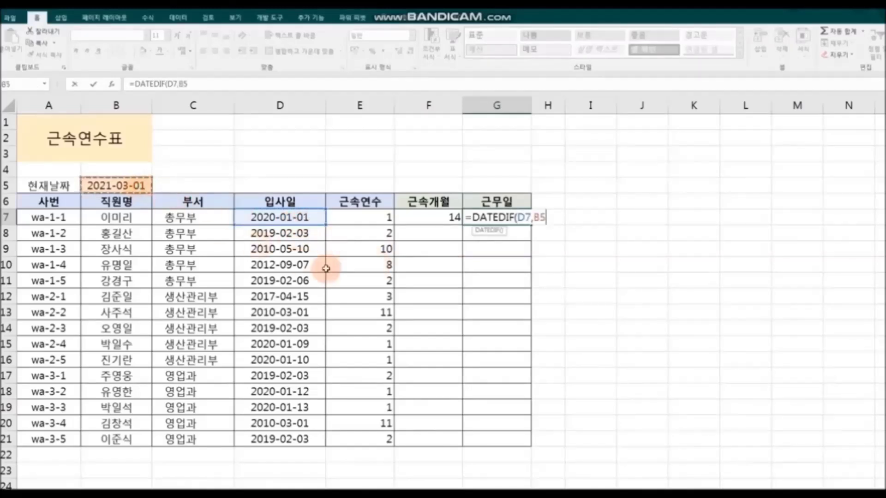
key(F4)
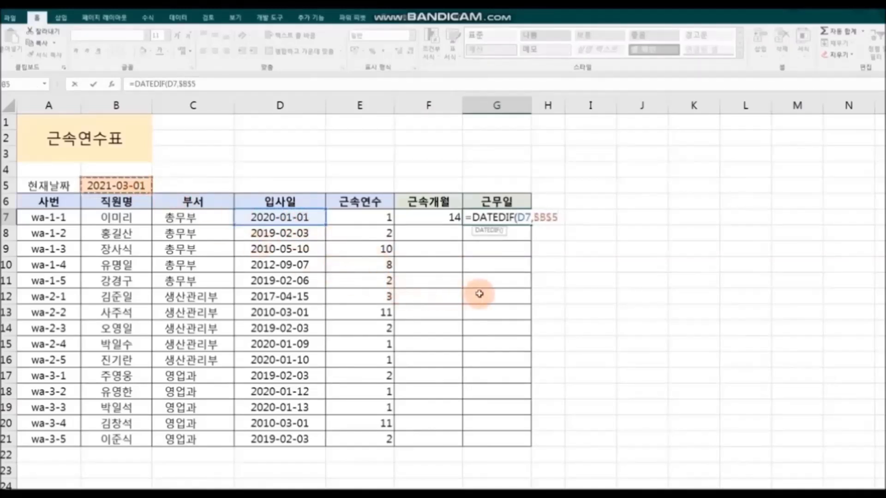
text(,)
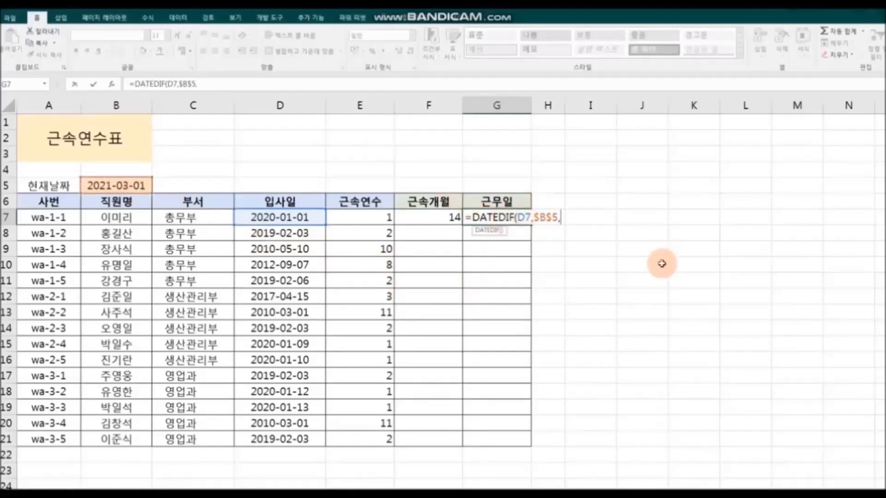
text("D"))
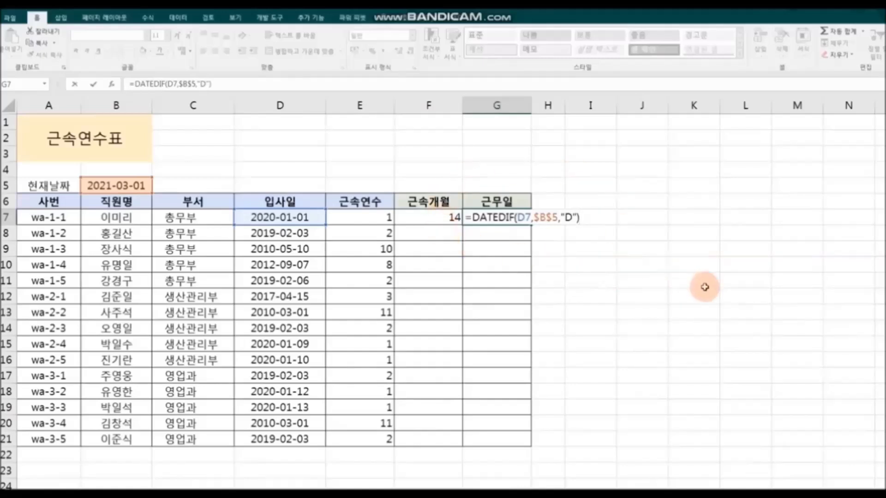
key(Return)
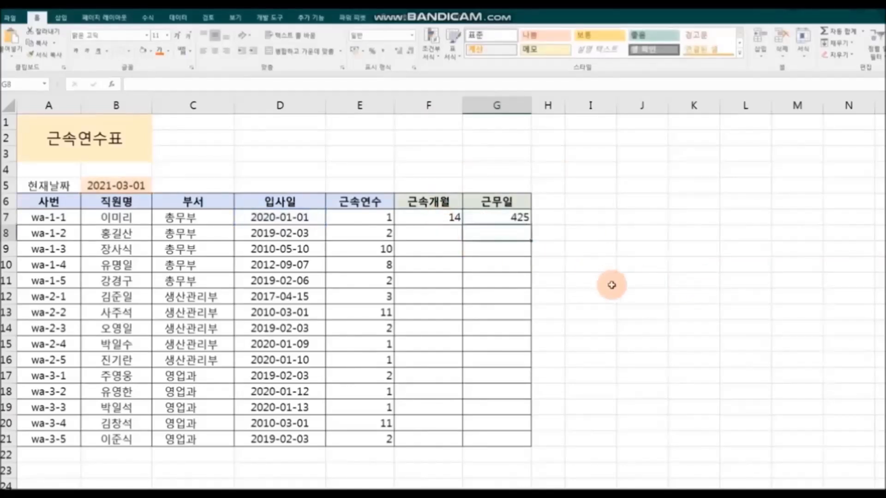
Fill the 근속개월 and 근무일 formulas from F7:G7 down to row 21
drag(430, 218, 517, 218)
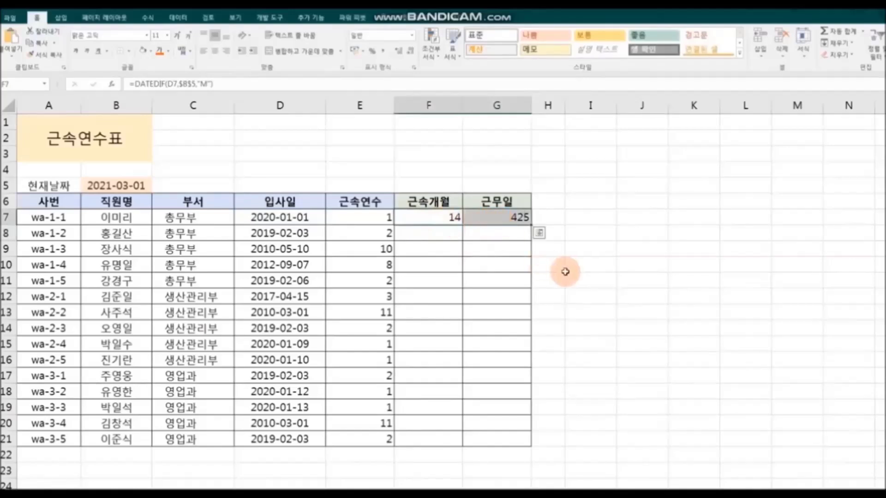
double_click(532, 226)
click(700, 278)
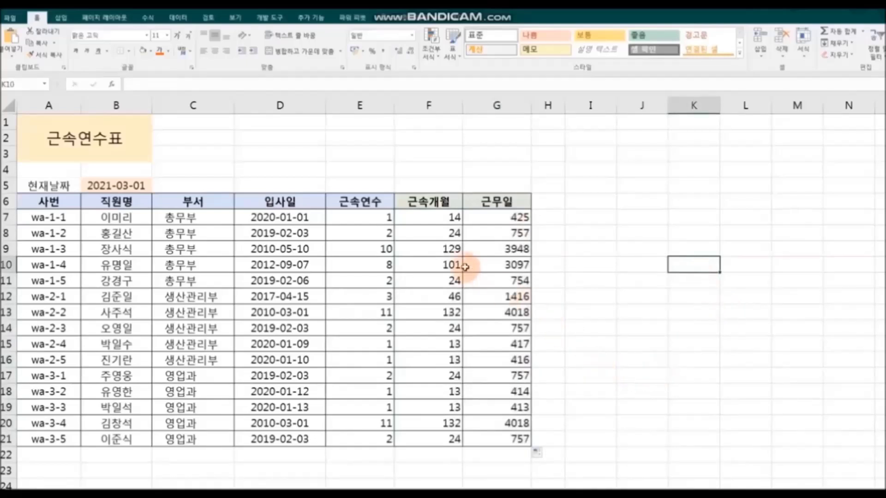
Apply the comma number format to the 근속연수, 근속개월 and 근무일 values in E7:G21
click(511, 221)
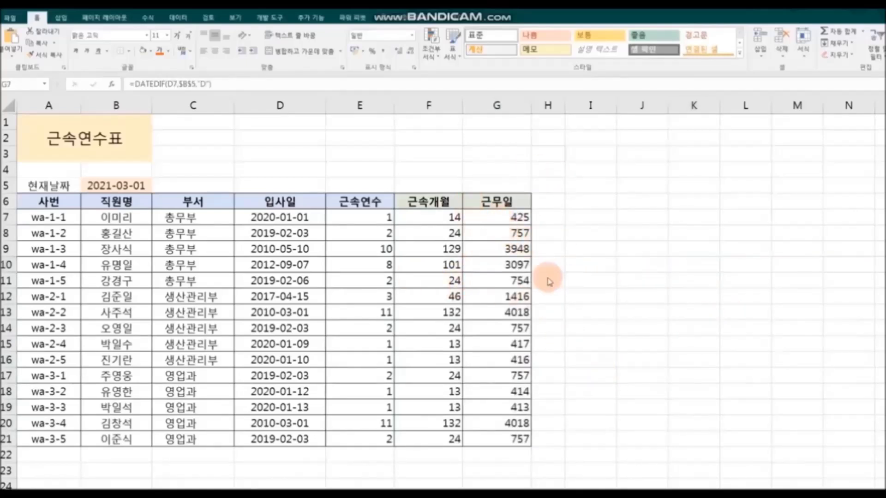
key(ctrl+shift+Down)
click(357, 218)
drag(356, 219, 512, 438)
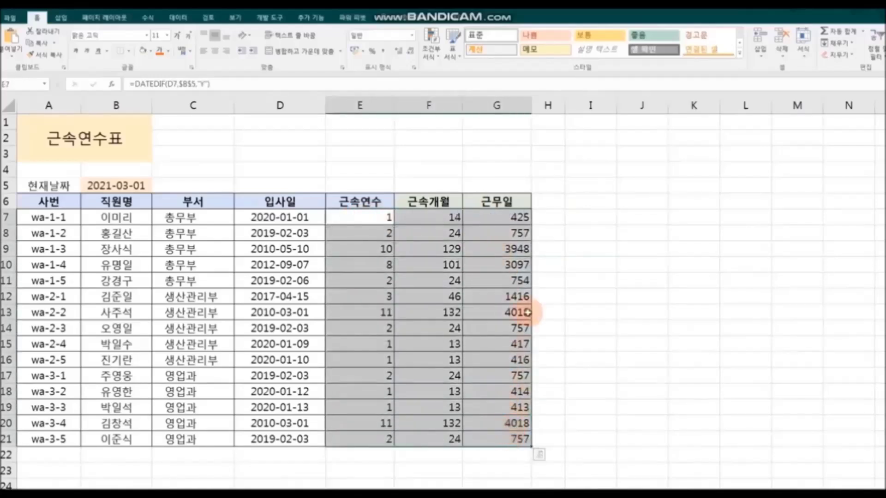
click(384, 51)
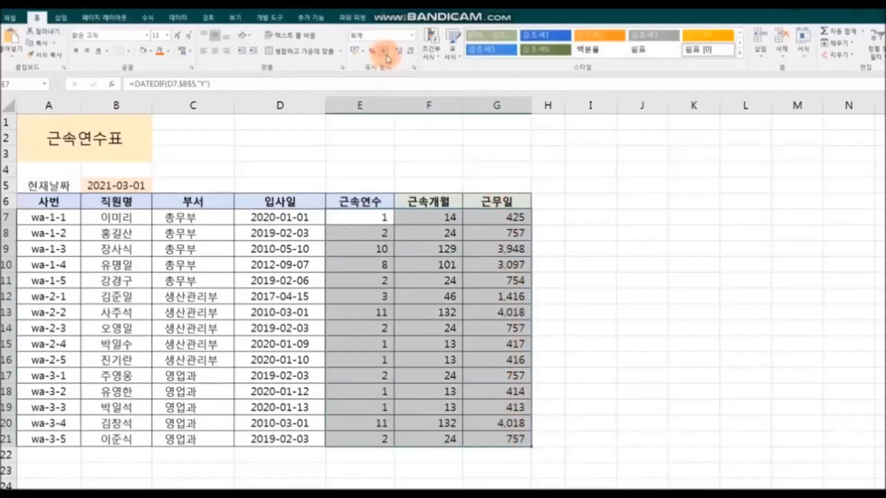
click(762, 268)
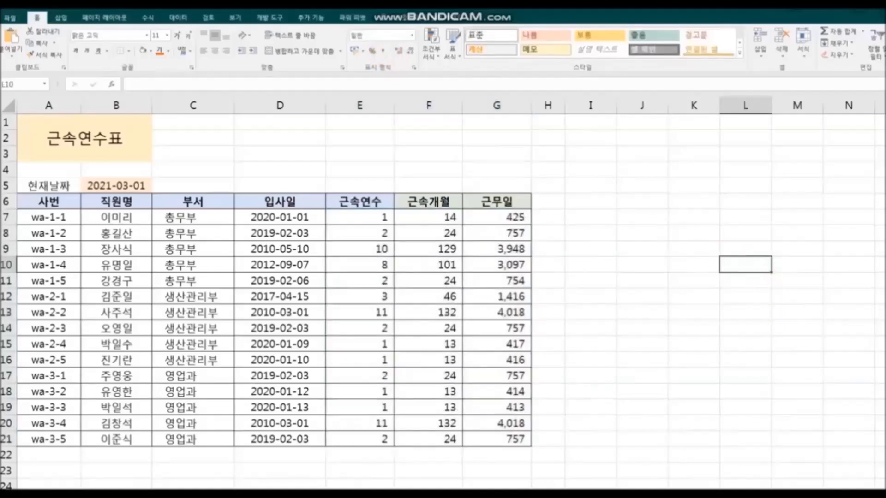